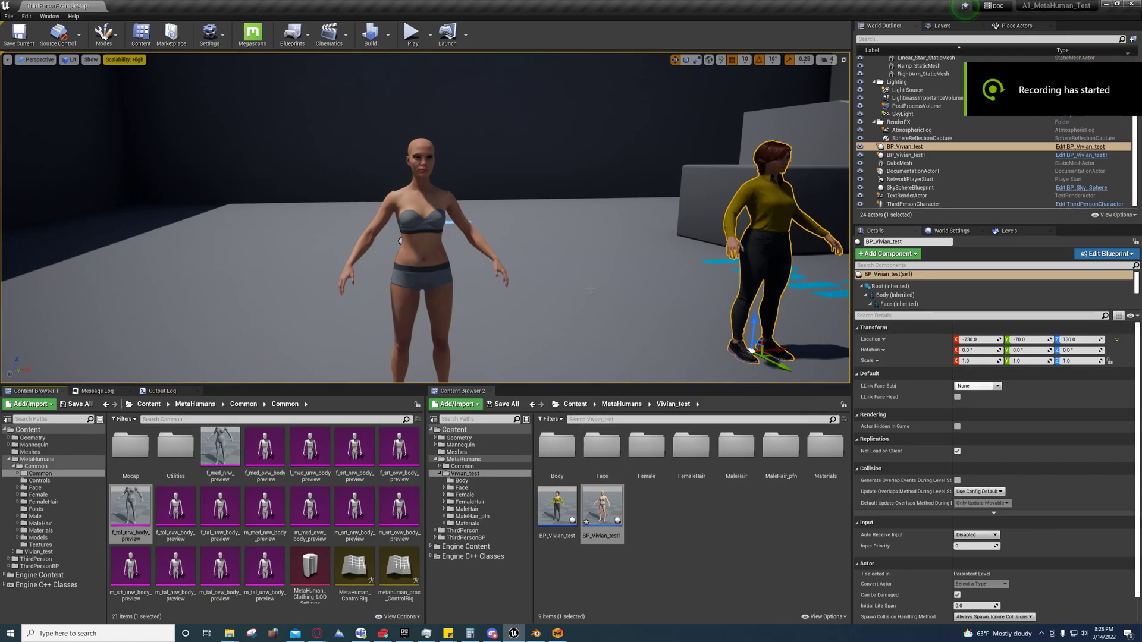
- Fly the level camera over the bald character and the yellow-shirted character
{"action": "key", "text": "Right"}
{"action": "key", "text": "Up"}
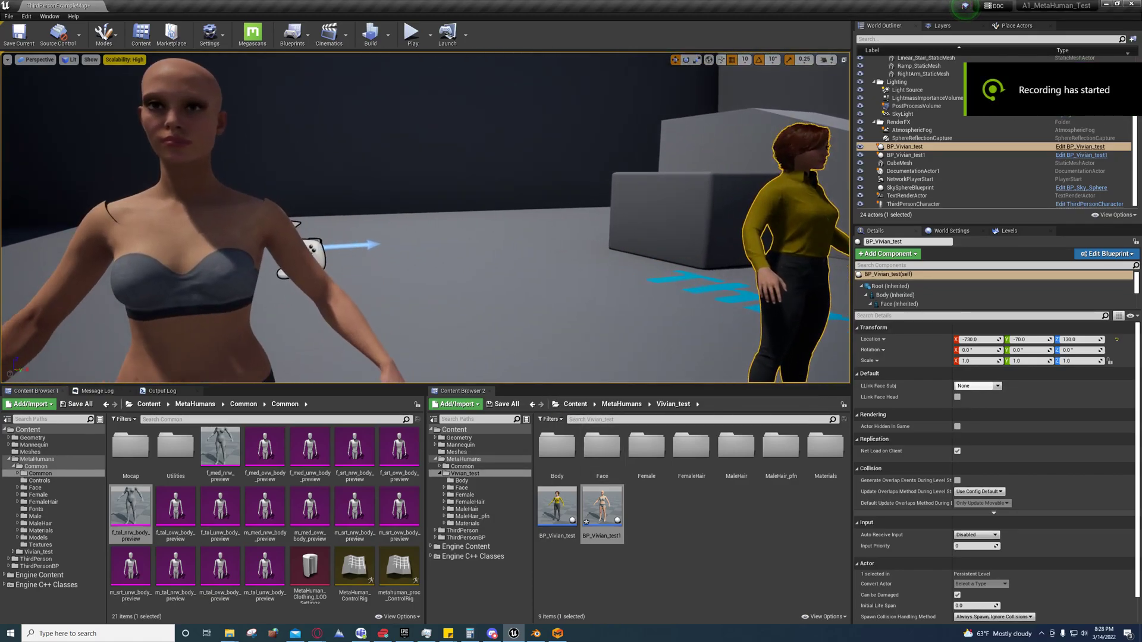
{"action": "key", "text": "Left"}
{"action": "key", "text": "Down"}
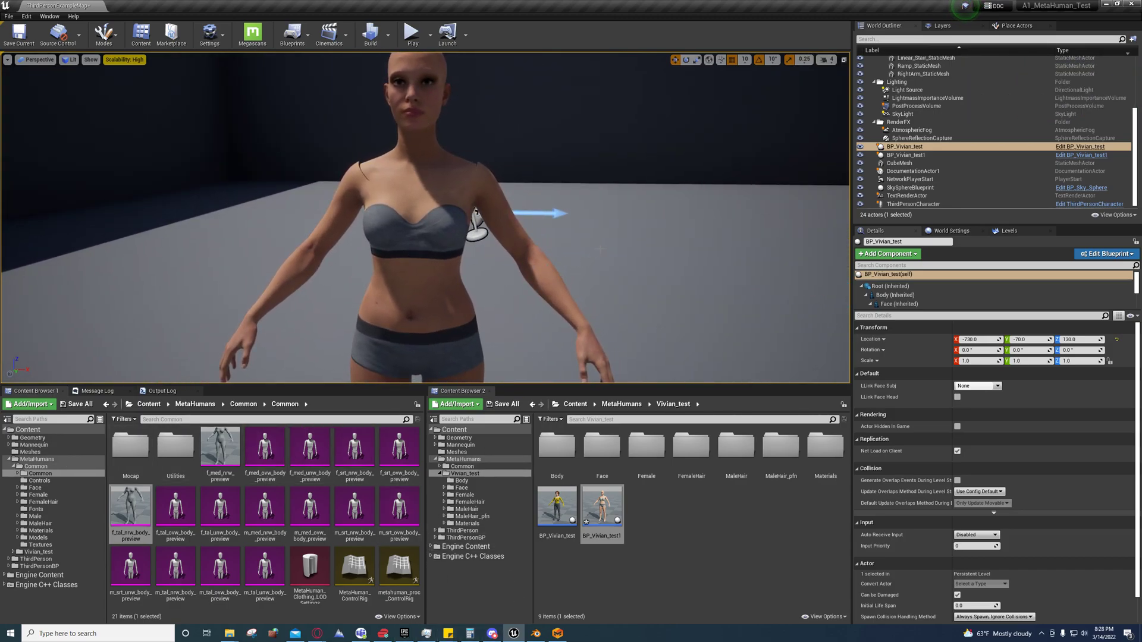
{"action": "key", "text": "Down"}
{"action": "key", "text": "Right"}
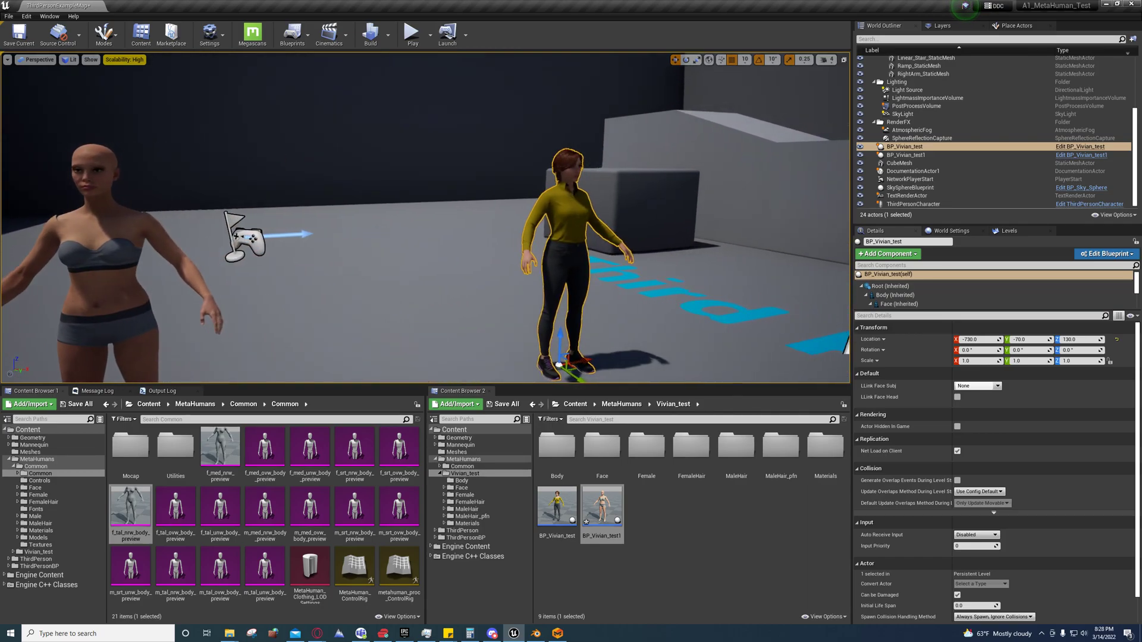
{"action": "key", "text": "Up"}
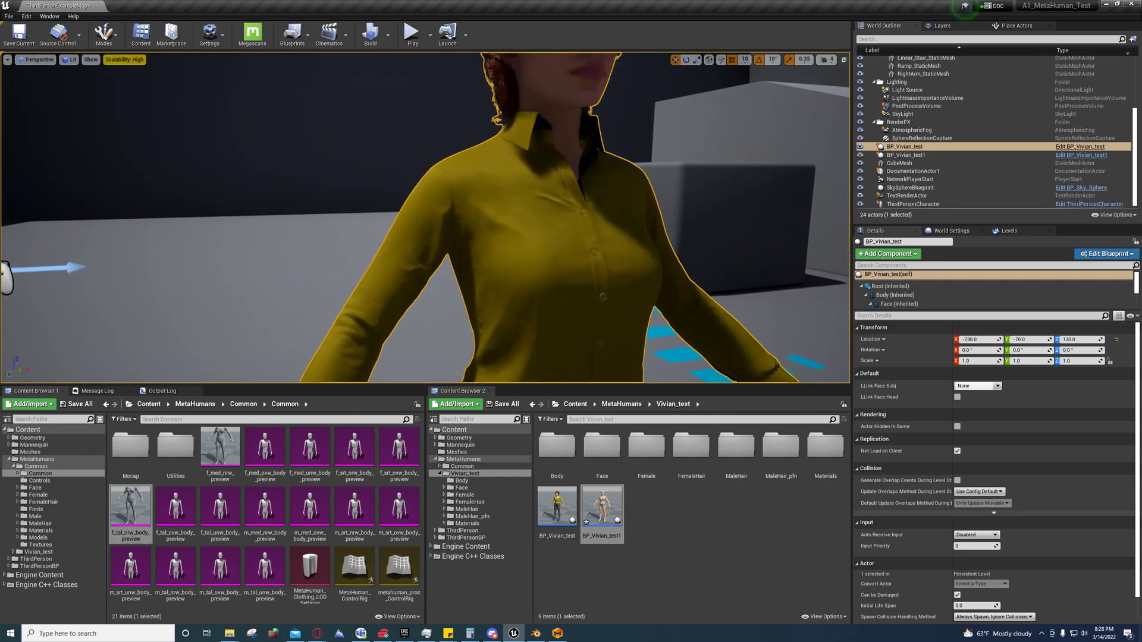
{"action": "key", "text": "Down"}
{"action": "key", "text": "Right"}
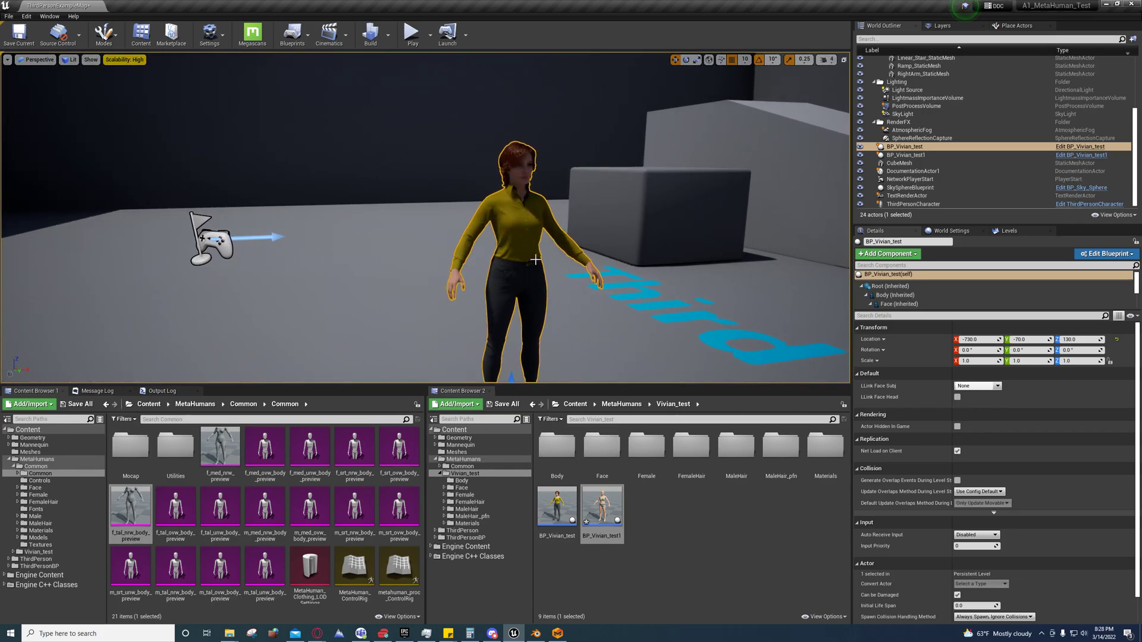
{"action": "middle_click_drag", "start_coordinate": [536, 260], "coordinate": [571, 245]}
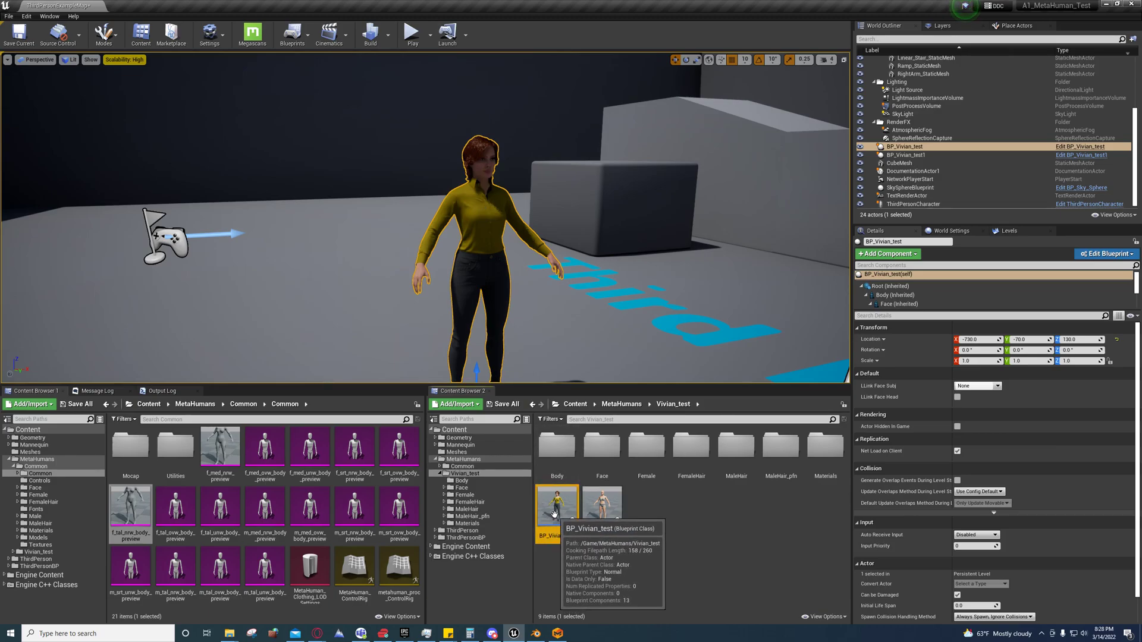
{"action": "mouse_move", "coordinate": [557, 510]}
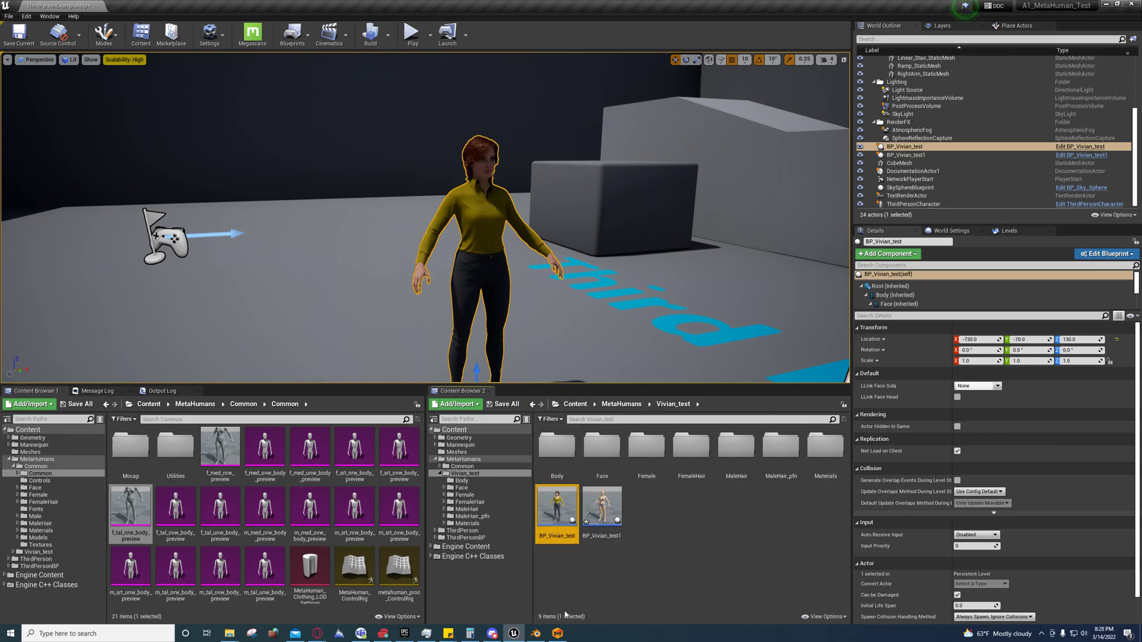
- Duplicate BP_Vivian_test as BP_Vivian_test2 and bring up its character preview
{"action": "left_click", "coordinate": [564, 511]}
{"action": "right_click", "coordinate": [564, 510]}
{"action": "left_click", "coordinate": [622, 343]}
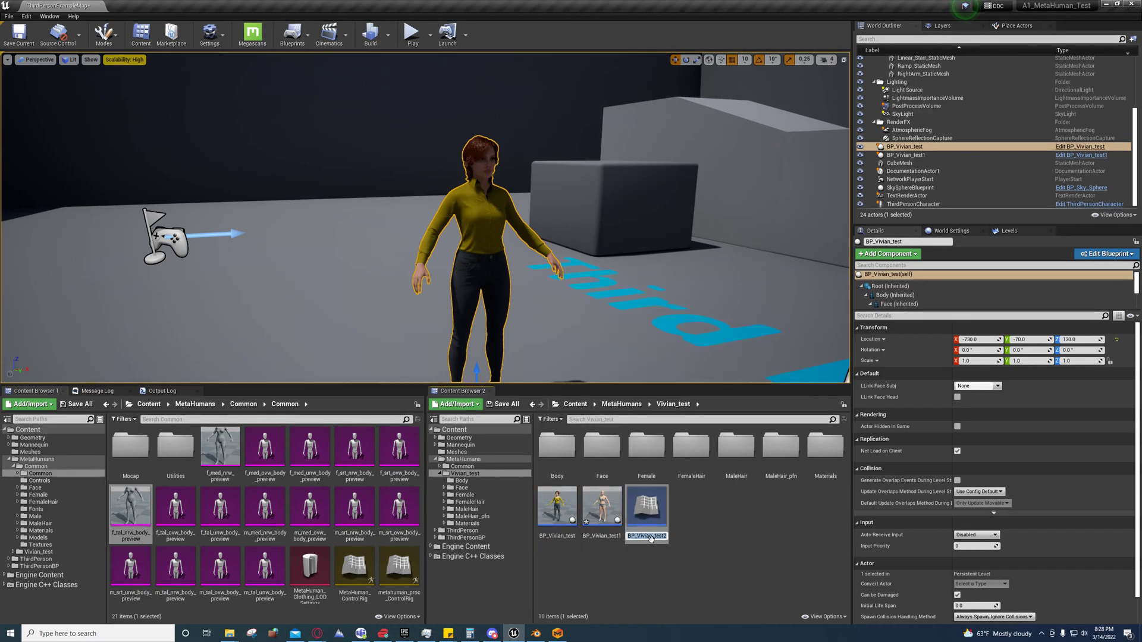
{"action": "double_click", "coordinate": [658, 511]}
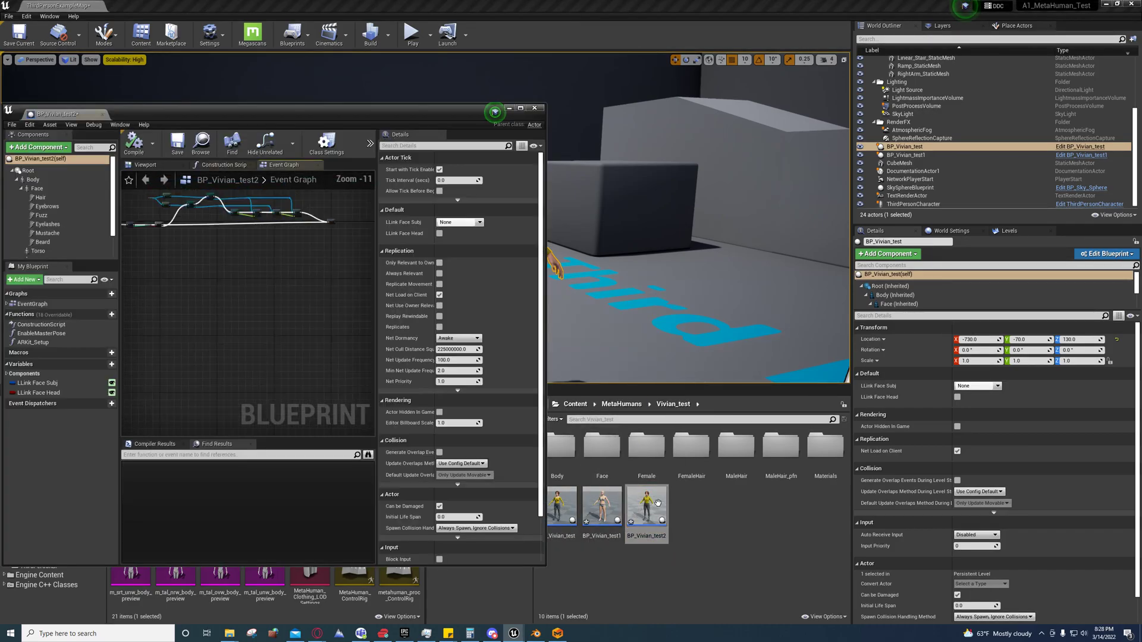
{"action": "left_click", "coordinate": [521, 108]}
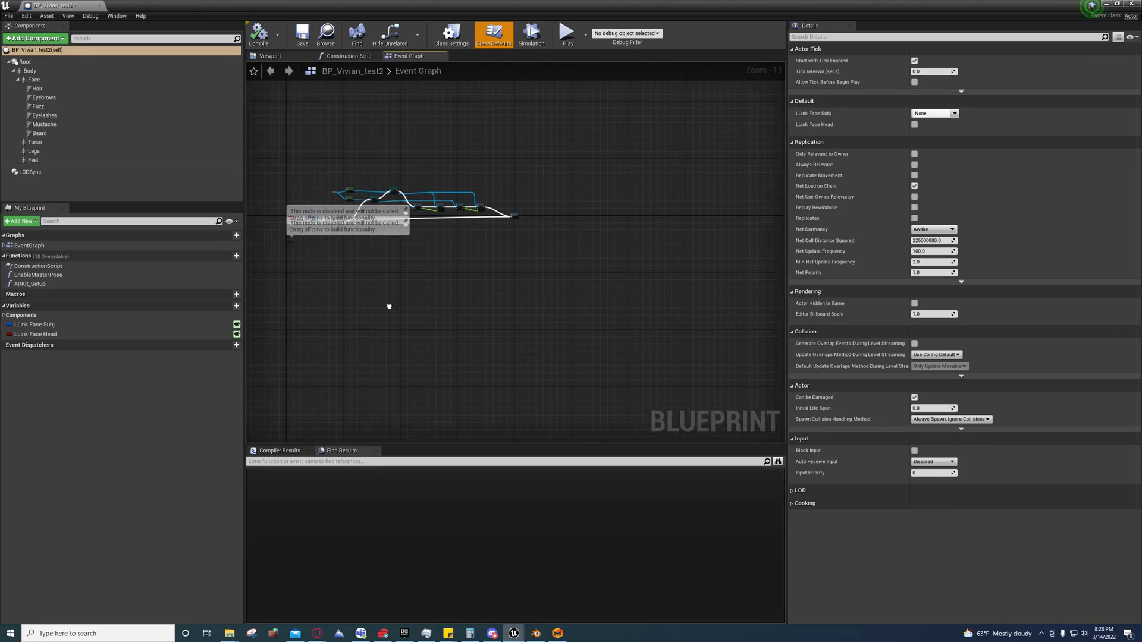
{"action": "left_click", "coordinate": [284, 57]}
{"action": "mouse_move", "coordinate": [370, 241]}
{"action": "left_mouse_down"}
{"action": "mouse_move", "coordinate": [339, 205]}
{"action": "mouse_move", "coordinate": [321, 206]}
{"action": "left_mouse_up"}
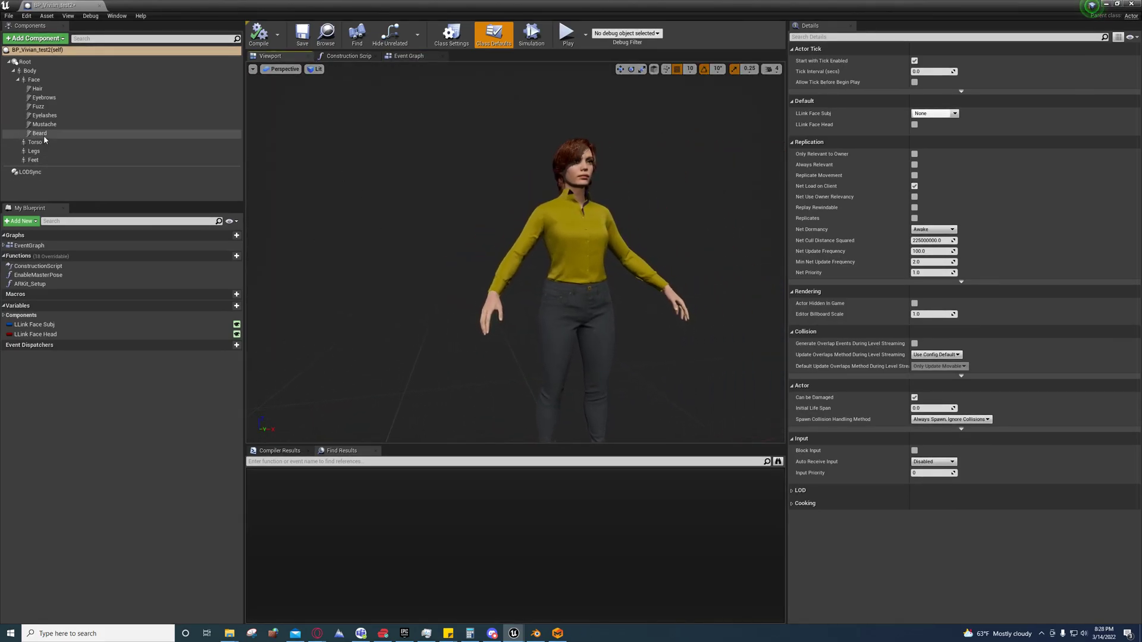
- Delete the Hair-to-Feet components, keeping Body and restoring the accidentally removed Face
{"action": "left_click", "coordinate": [37, 90]}
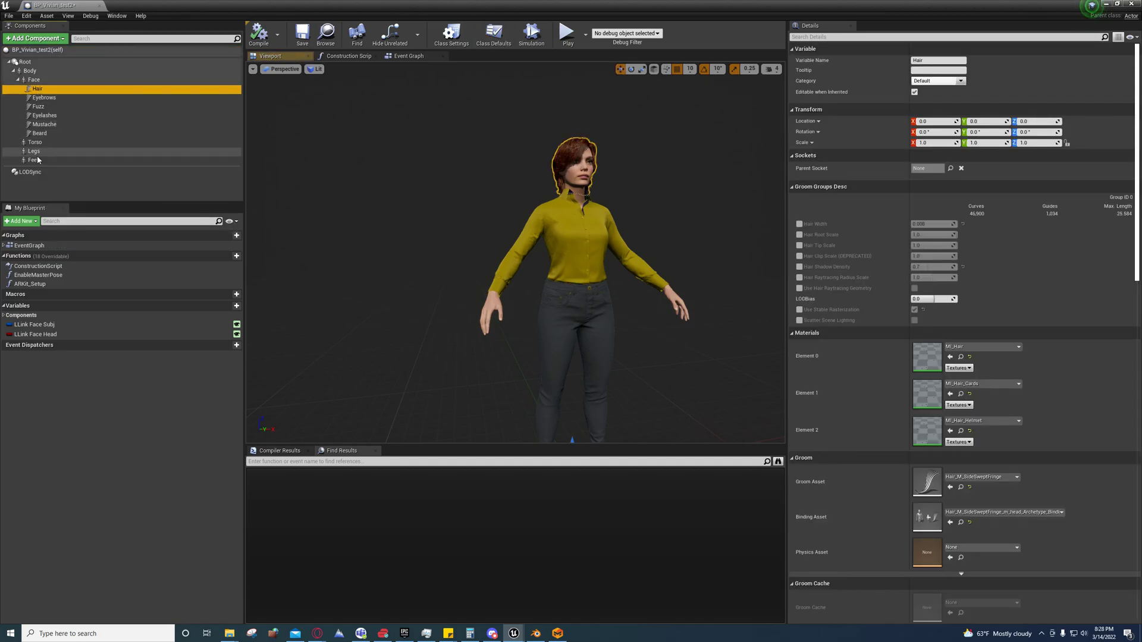
{"action": "left_click", "coordinate": [34, 160], "text": "shift"}
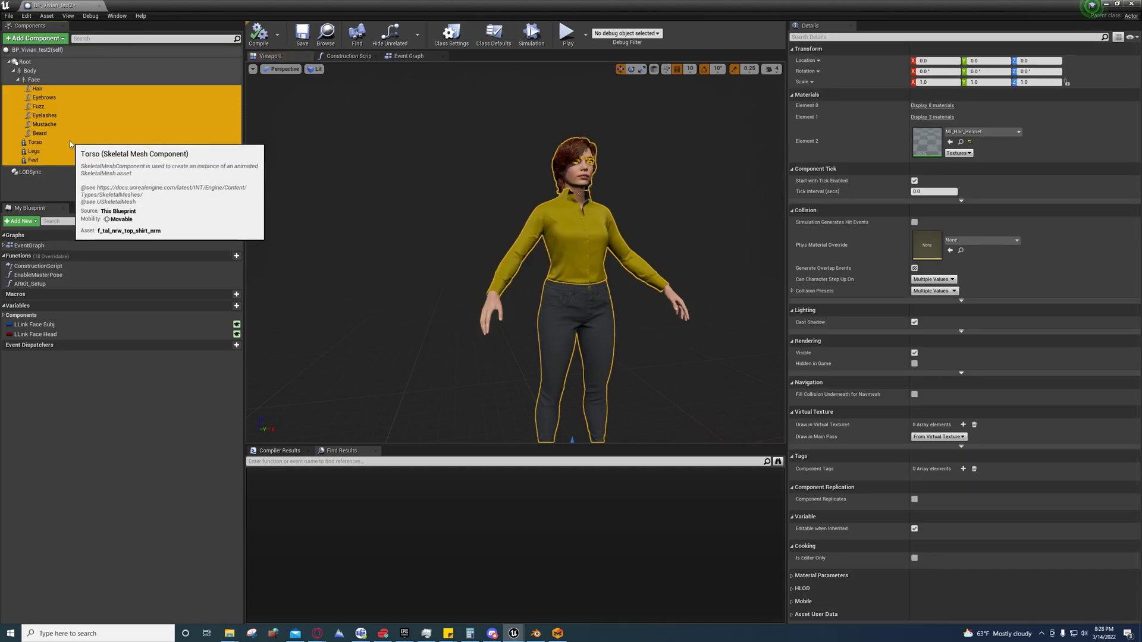
{"action": "key", "text": "Delete"}
{"action": "left_click", "coordinate": [38, 81]}
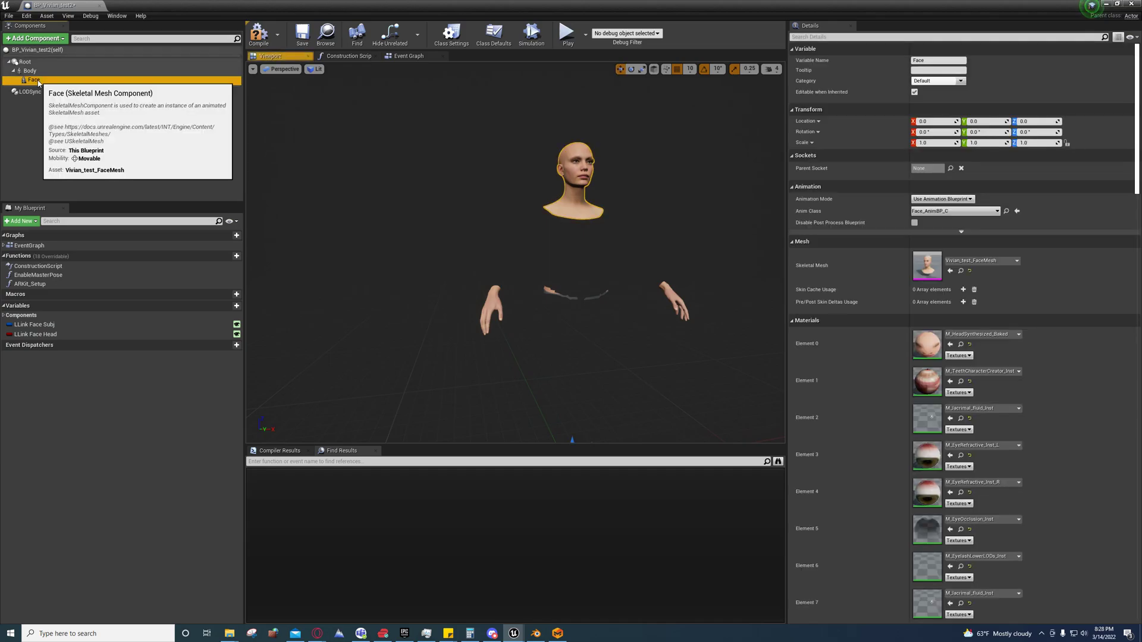
{"action": "key", "text": "Delete"}
{"action": "left_click", "coordinate": [29, 70]}
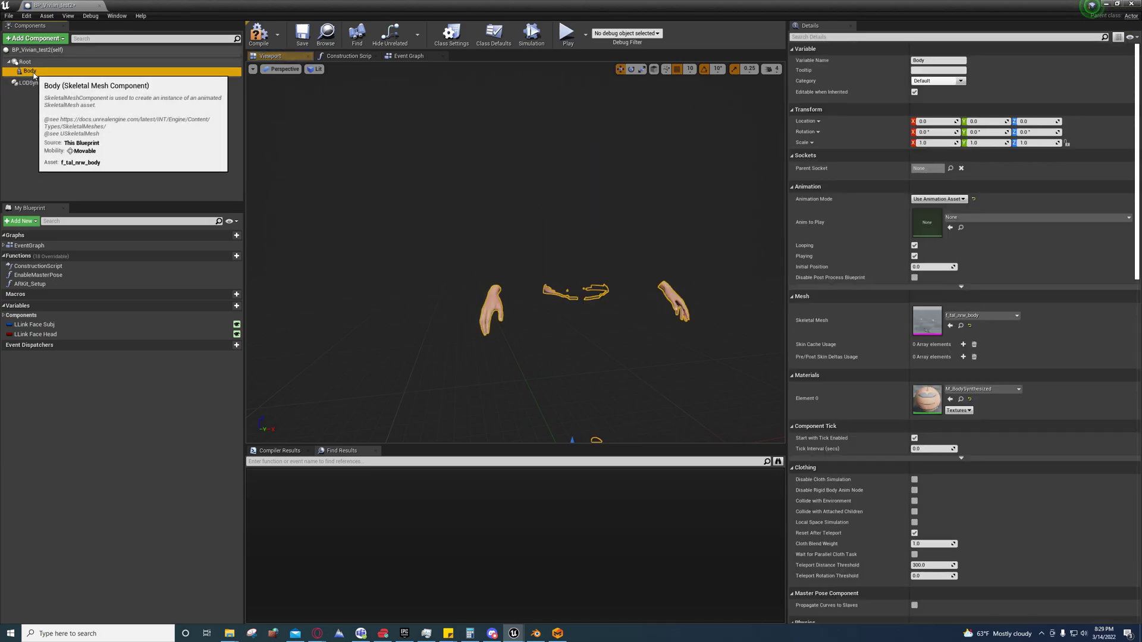
{"action": "right_click_drag", "start_coordinate": [499, 227], "coordinate": [482, 227]}
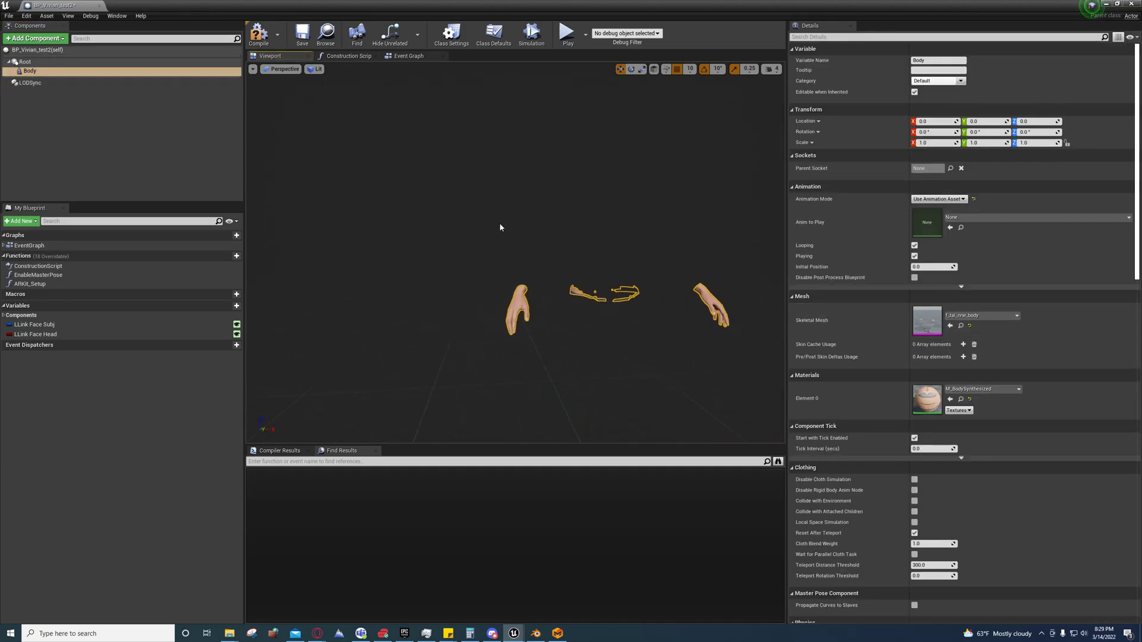
{"action": "key", "text": "ctrl+z"}
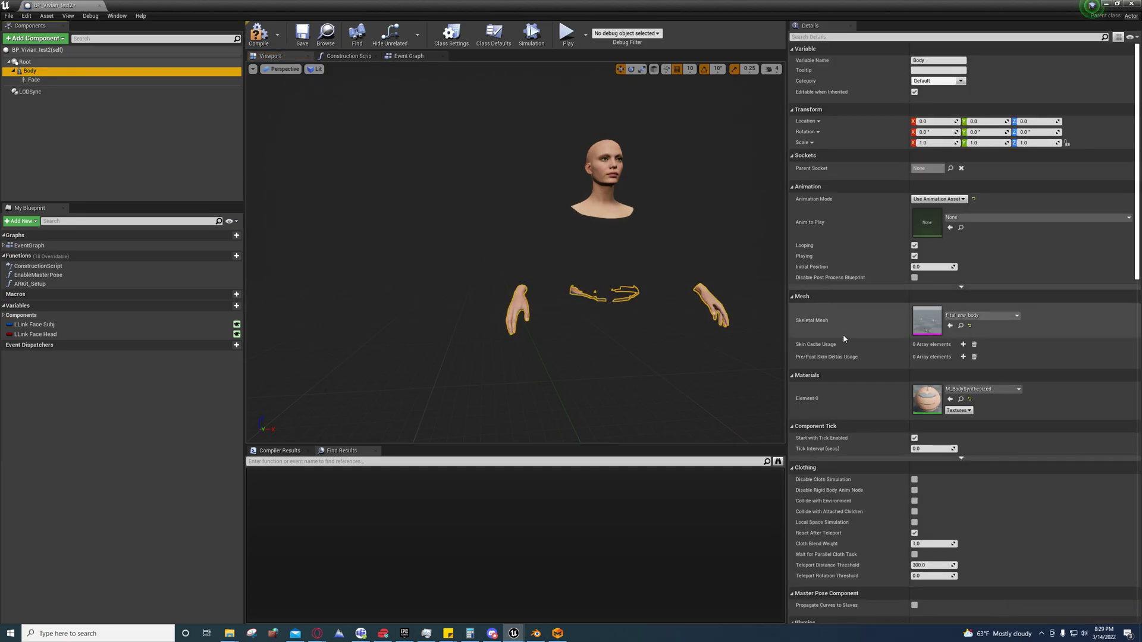
{"action": "double_click", "coordinate": [810, 5]}
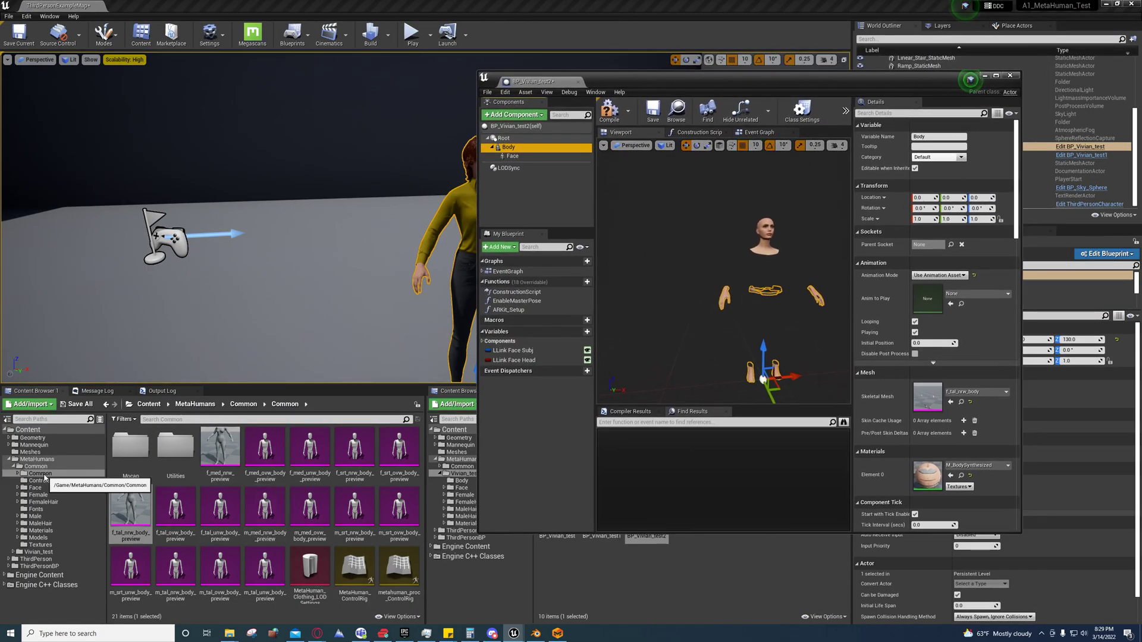
- Inspect the f_med and f_tal narrow female body preview meshes, then close both mesh editors
{"action": "left_click", "coordinate": [218, 451]}
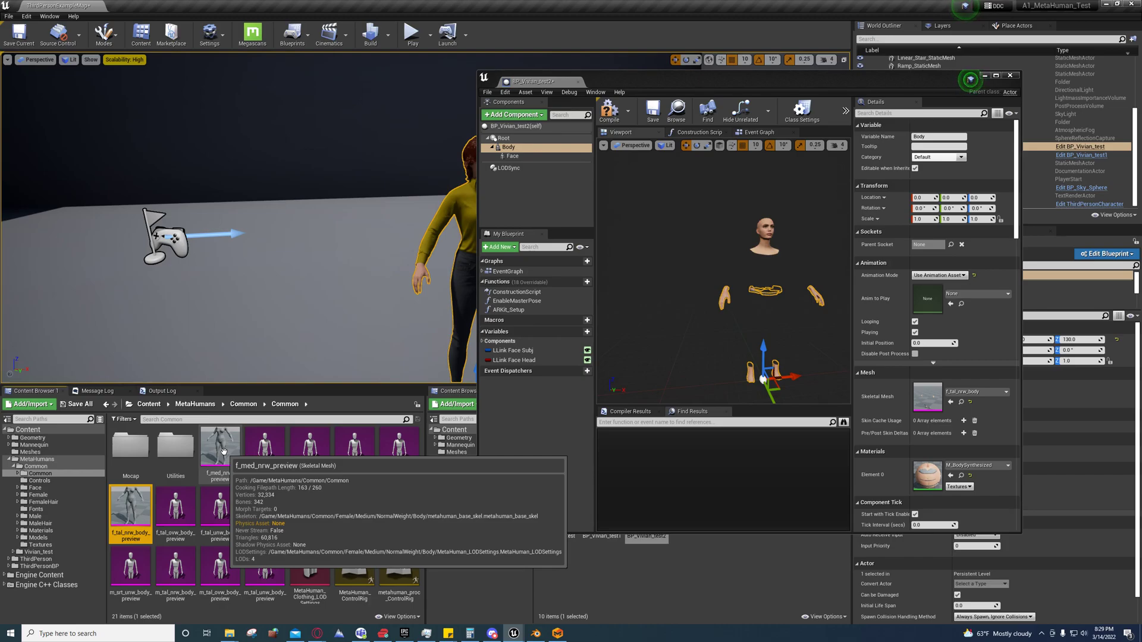
{"action": "double_click", "coordinate": [223, 452]}
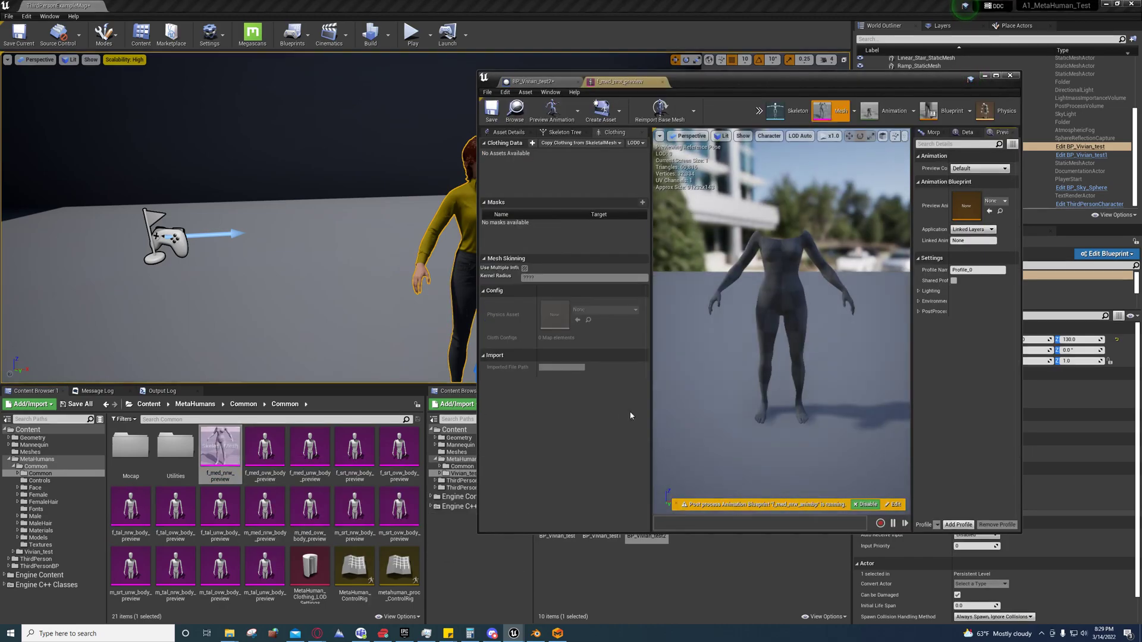
{"action": "left_click_drag", "start_coordinate": [782, 322], "coordinate": [732, 321]}
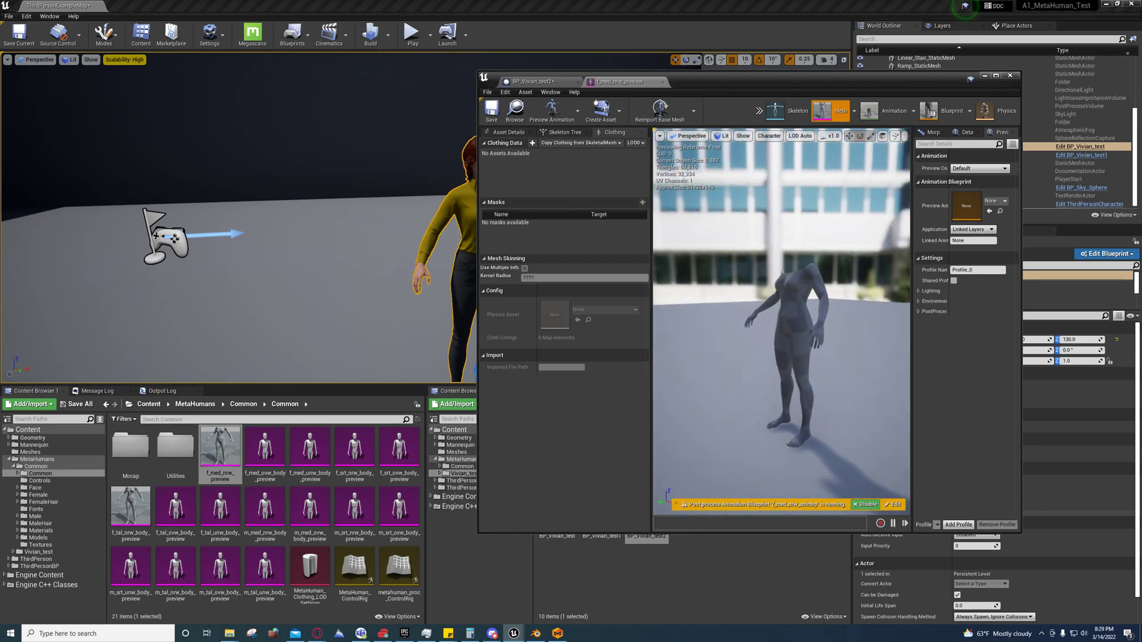
{"action": "double_click", "coordinate": [131, 506]}
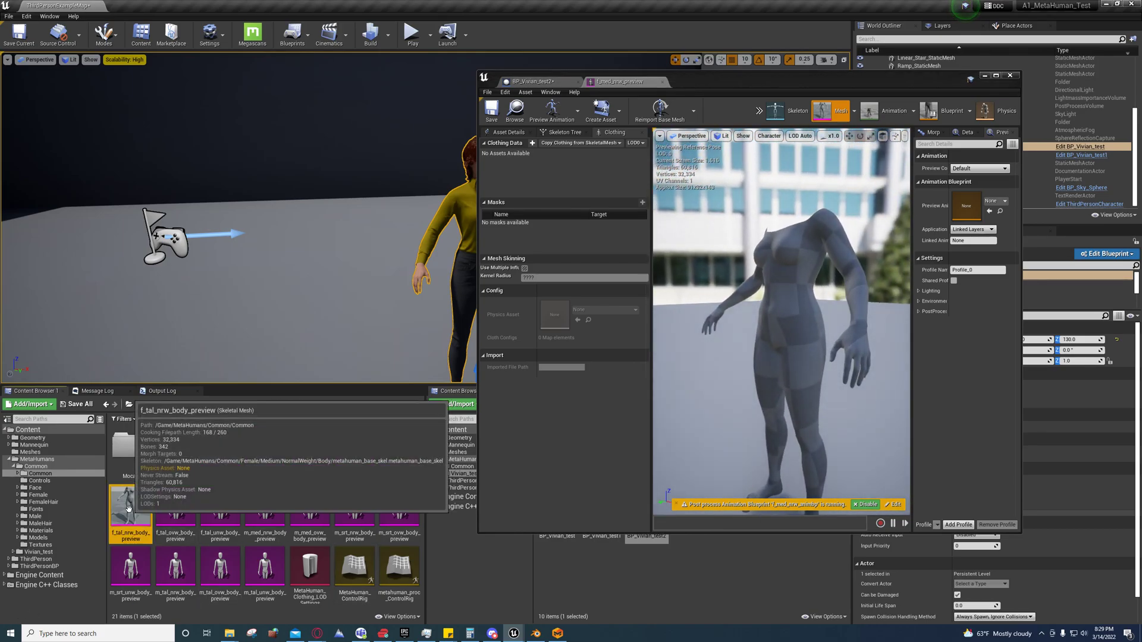
{"action": "mouse_move", "coordinate": [781, 321]}
{"action": "right_mouse_down"}
{"action": "mouse_move", "coordinate": [731, 321]}
{"action": "mouse_move", "coordinate": [783, 321]}
{"action": "right_mouse_up"}
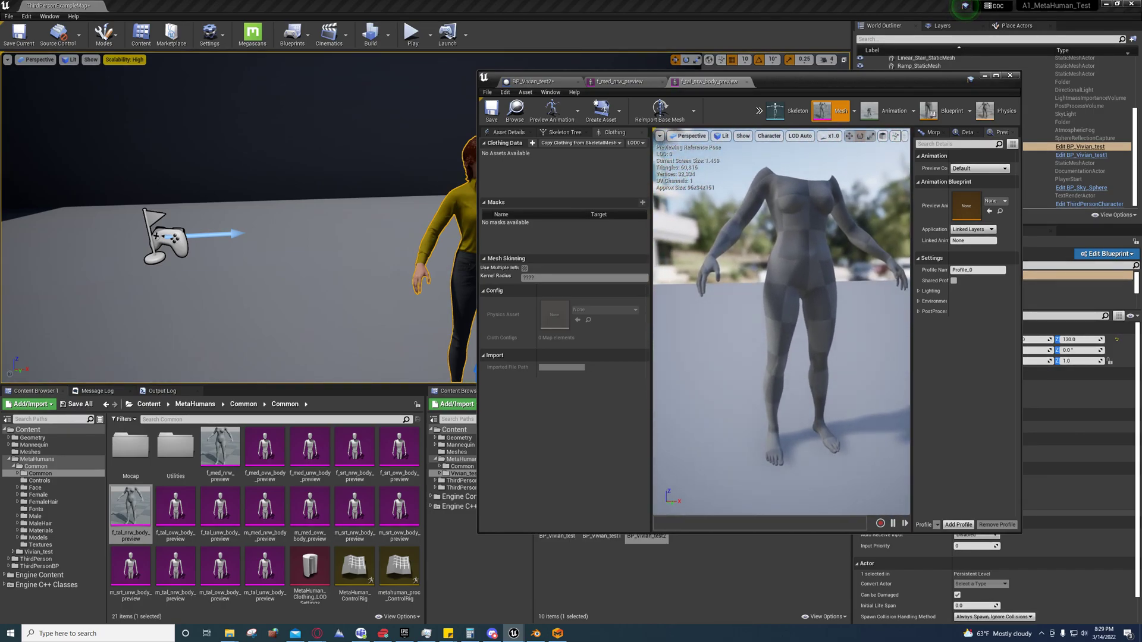
{"action": "right_click_drag", "start_coordinate": [782, 321], "coordinate": [807, 351]}
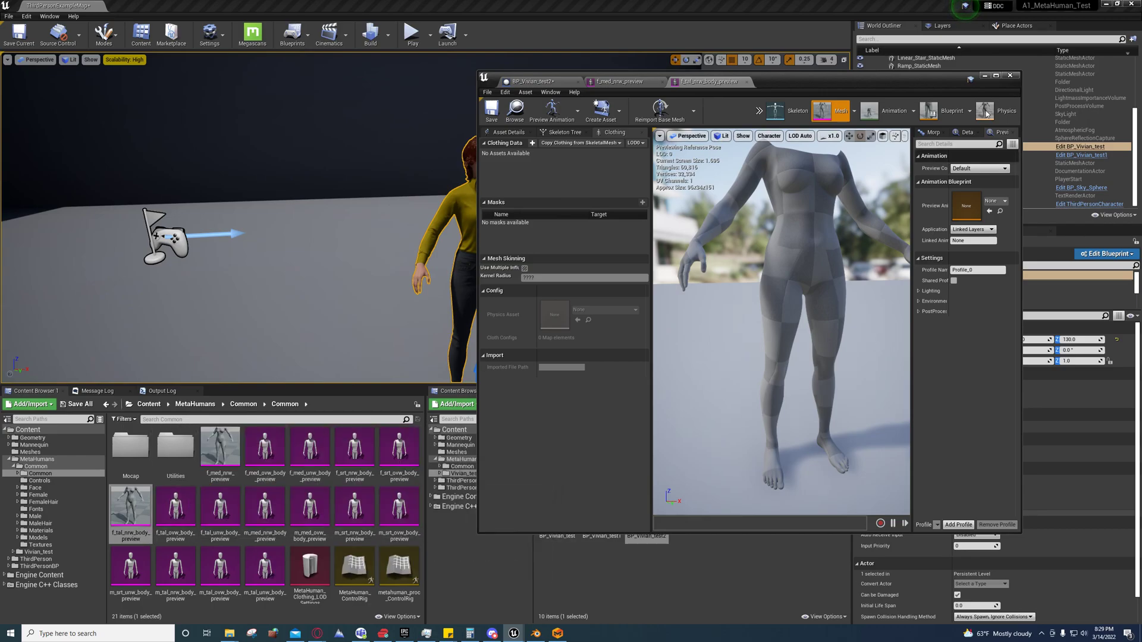
{"action": "left_click", "coordinate": [746, 82]}
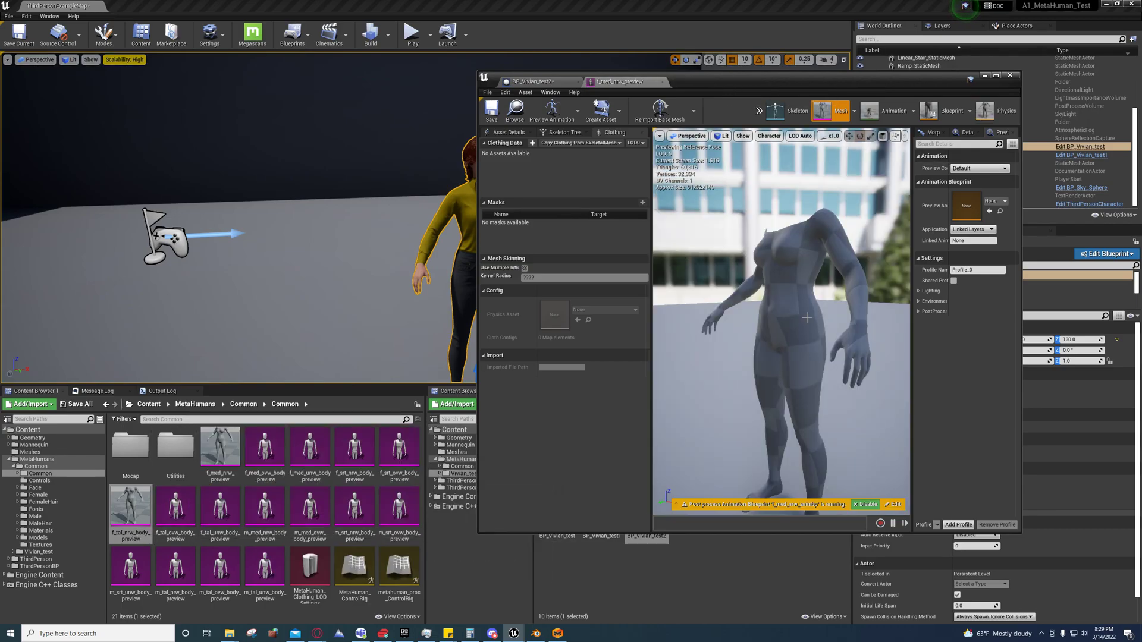
{"action": "left_click", "coordinate": [662, 82]}
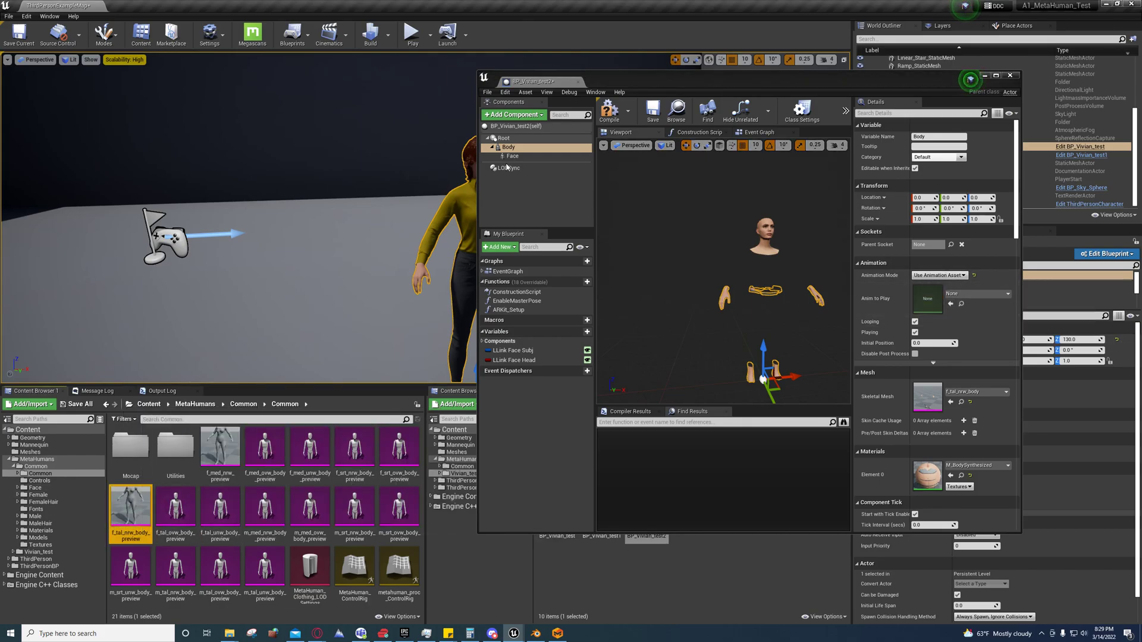
- Assign the tall narrow female preview mesh to the Body component and check it in the preview
{"action": "left_click", "coordinate": [950, 401]}
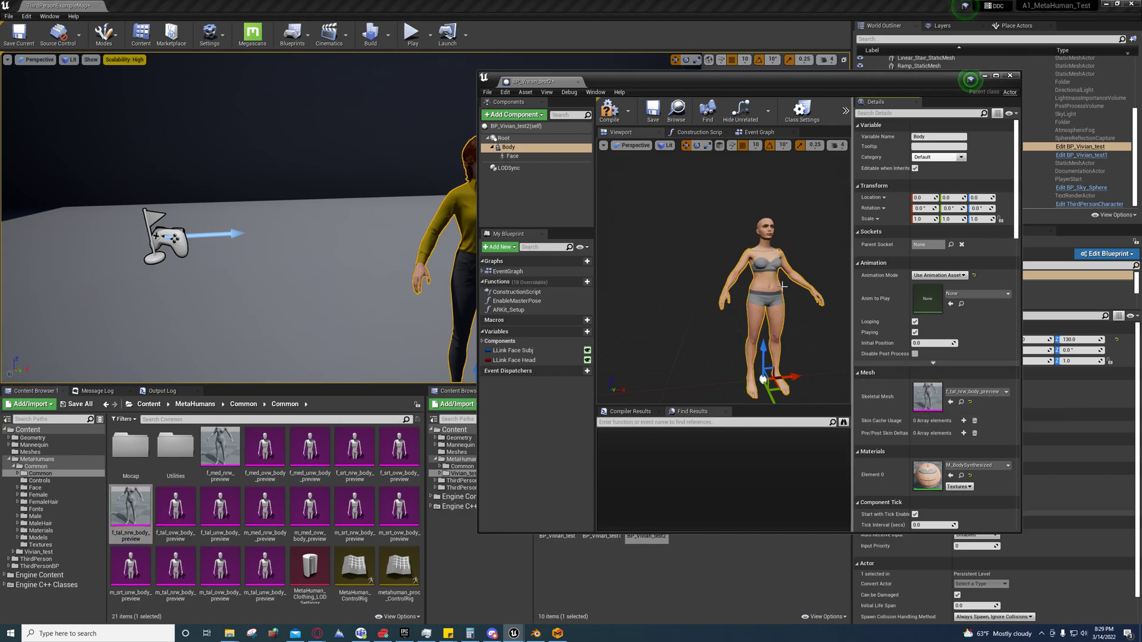
{"action": "left_click", "coordinate": [996, 76]}
{"action": "left_click_drag", "start_coordinate": [526, 357], "coordinate": [527, 322]}
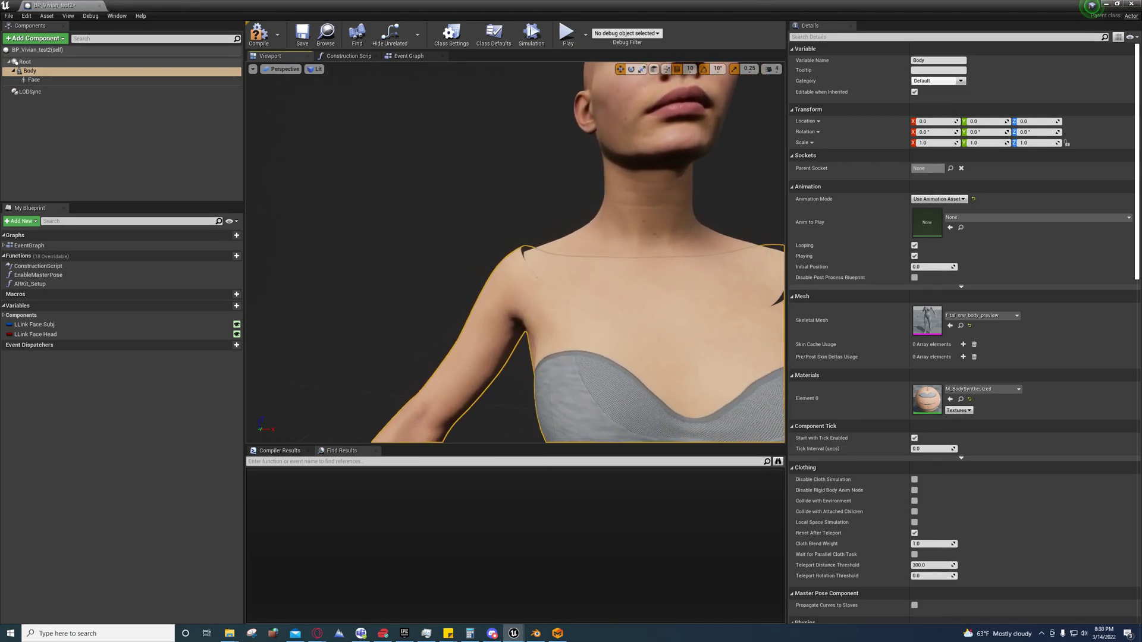
{"action": "left_click_drag", "start_coordinate": [699, 268], "coordinate": [699, 225]}
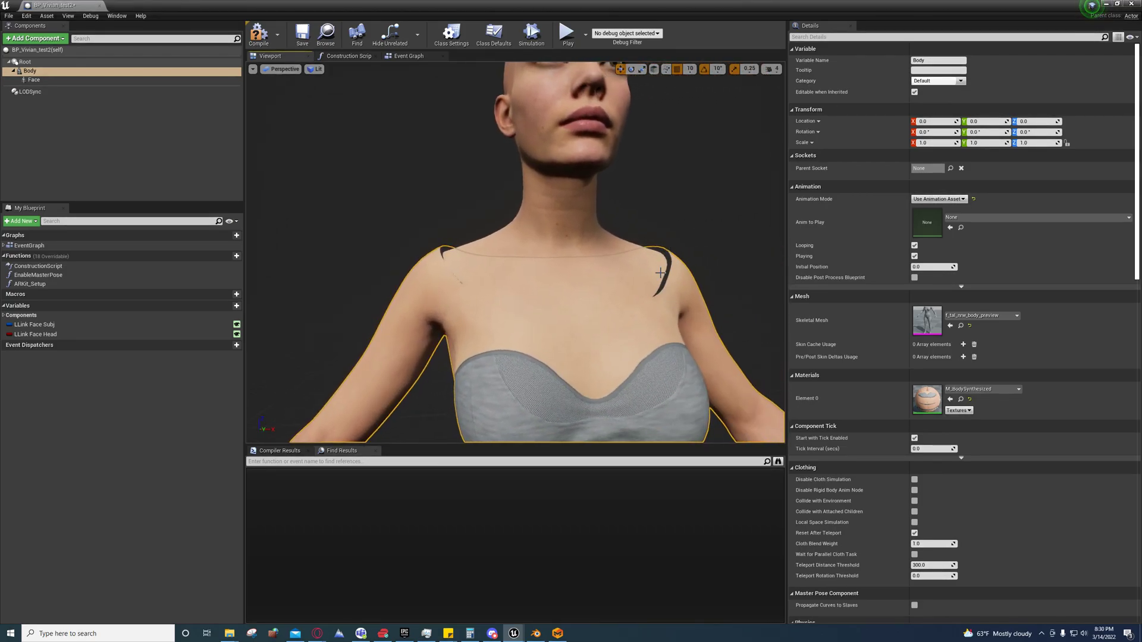
{"action": "key", "text": "f"}
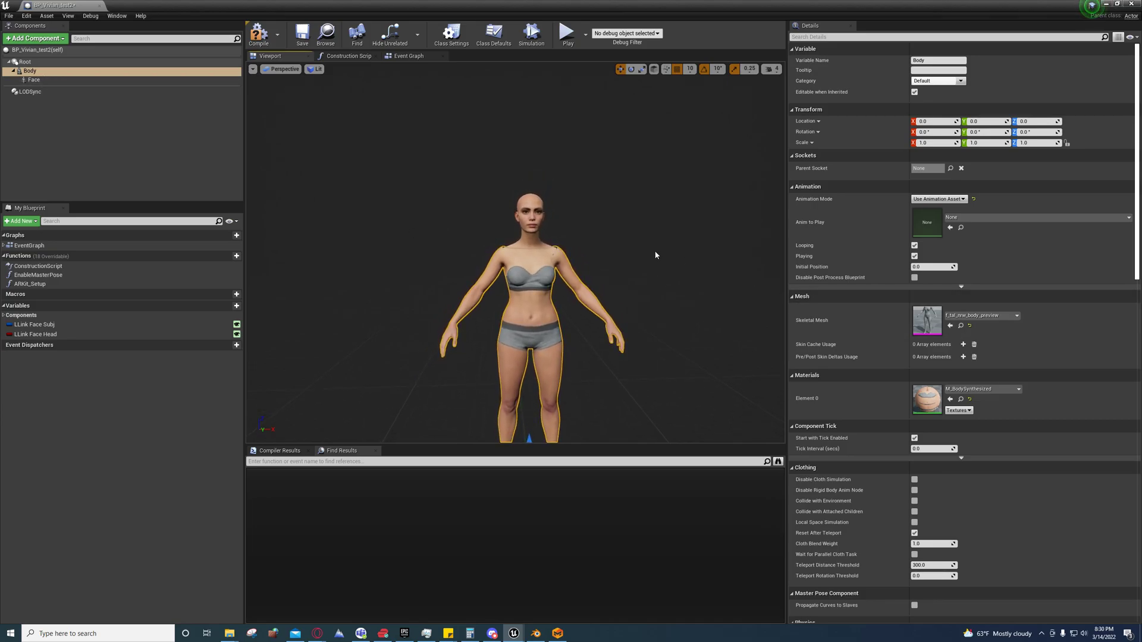
- Recompile BP_Vivian_test2 and drag an instance of it into the level
{"action": "left_click", "coordinate": [348, 57]}
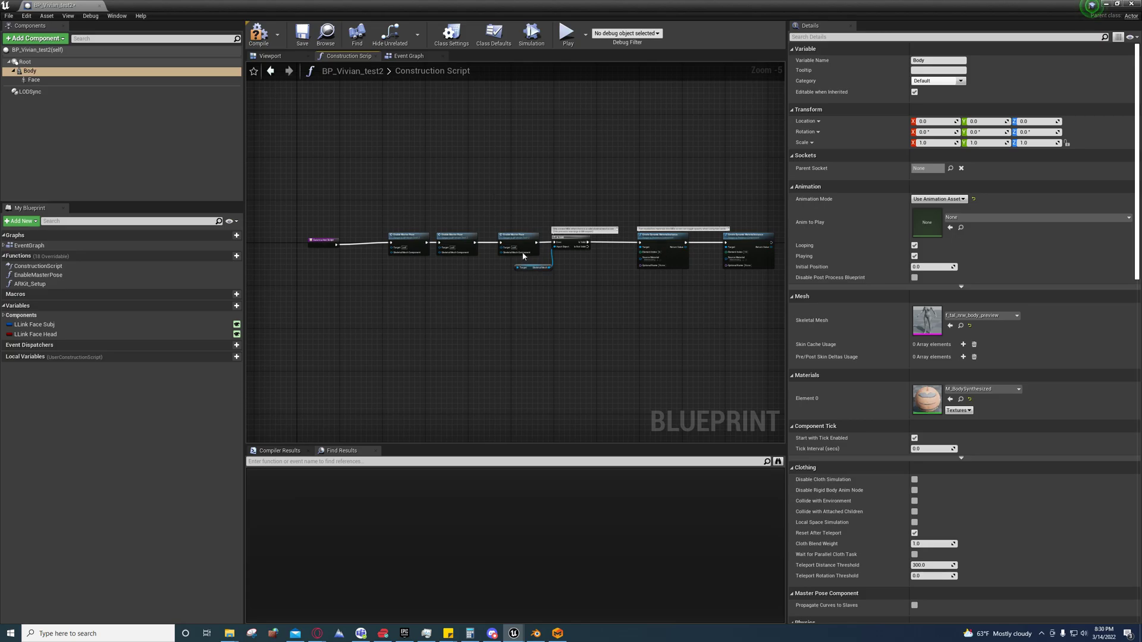
{"action": "left_click", "coordinate": [283, 57]}
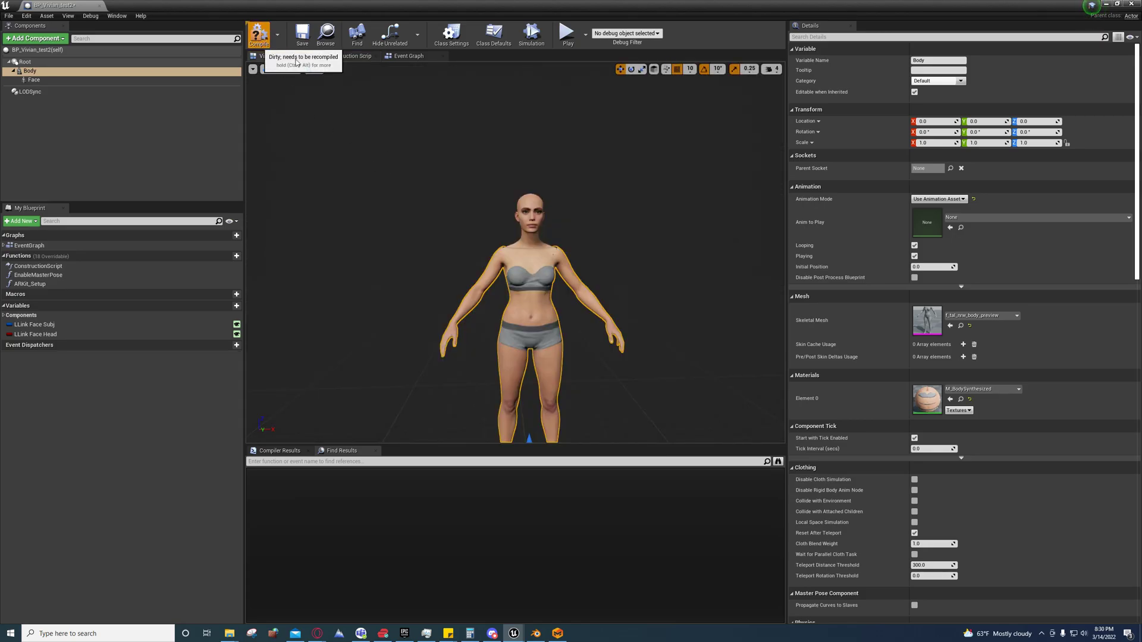
{"action": "left_click", "coordinate": [259, 34]}
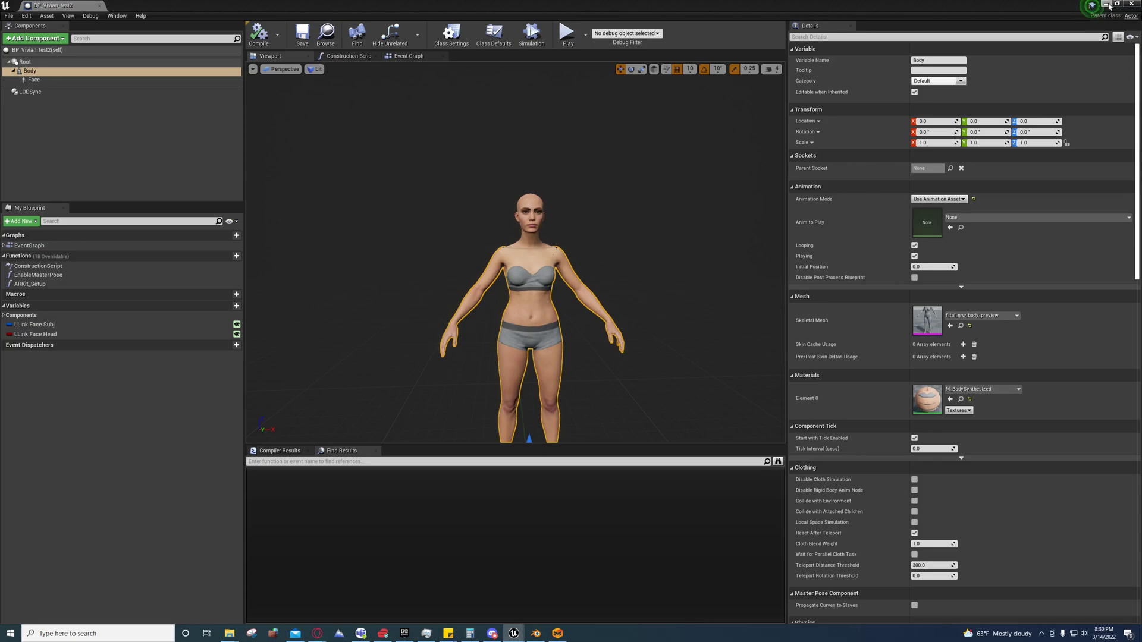
{"action": "left_click", "coordinate": [1109, 6]}
{"action": "mouse_move", "coordinate": [647, 508]}
{"action": "left_mouse_down"}
{"action": "mouse_move", "coordinate": [382, 419]}
{"action": "mouse_move", "coordinate": [371, 324]}
{"action": "mouse_move", "coordinate": [339, 223]}
{"action": "left_mouse_up"}
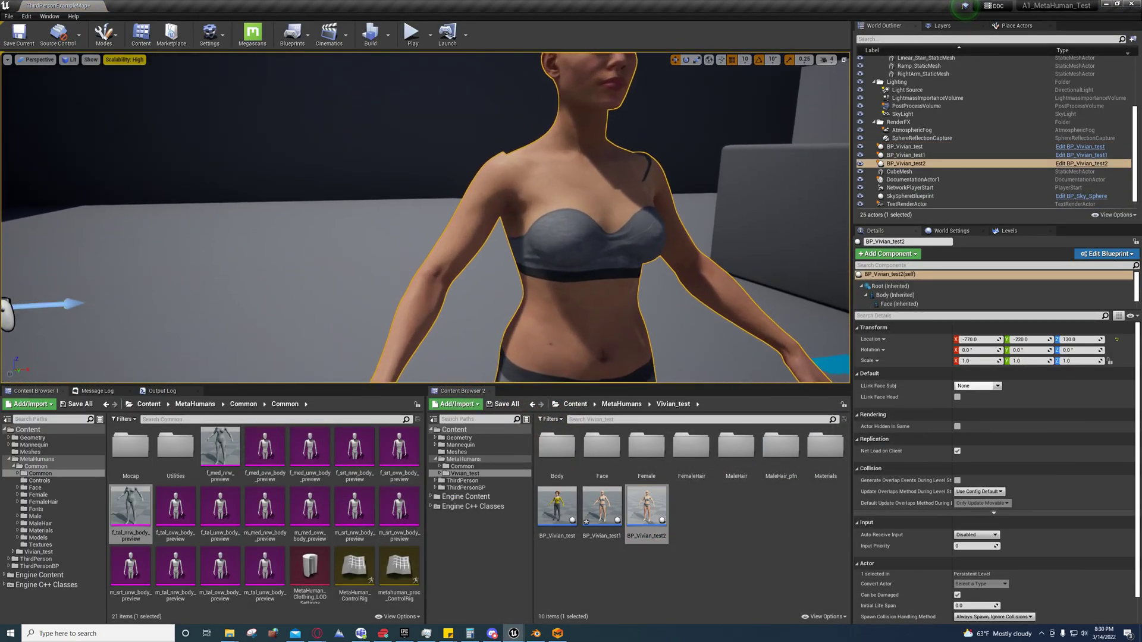
- Convert the placed character into a StaticMesh asset saved in the Meshes folder
{"action": "left_click_drag", "start_coordinate": [339, 224], "coordinate": [343, 295]}
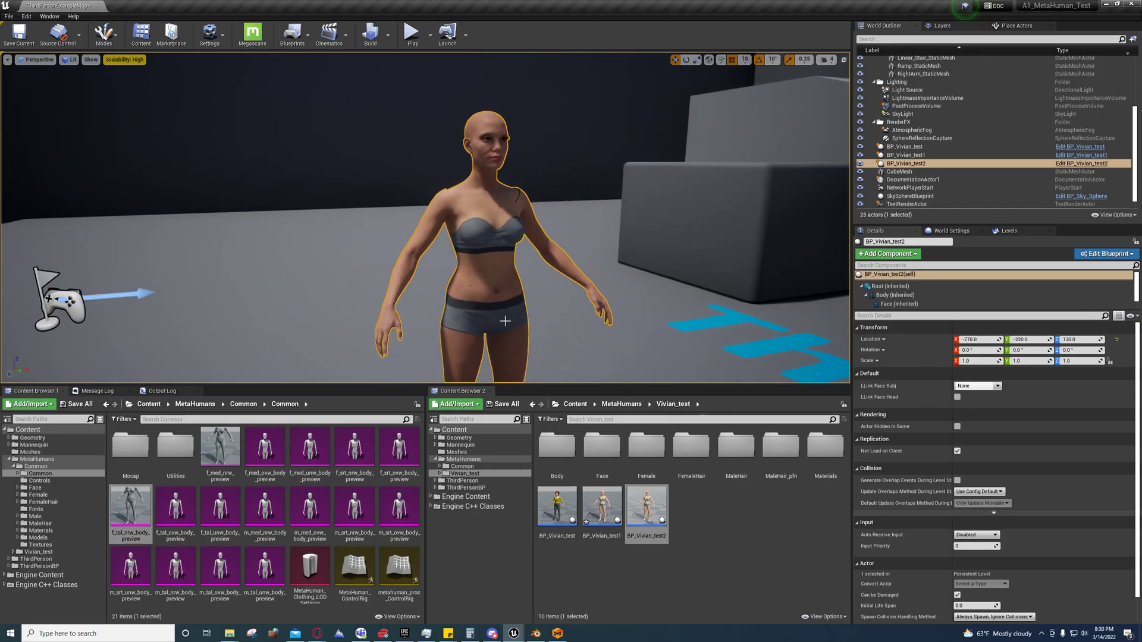
{"action": "right_click", "coordinate": [483, 209]}
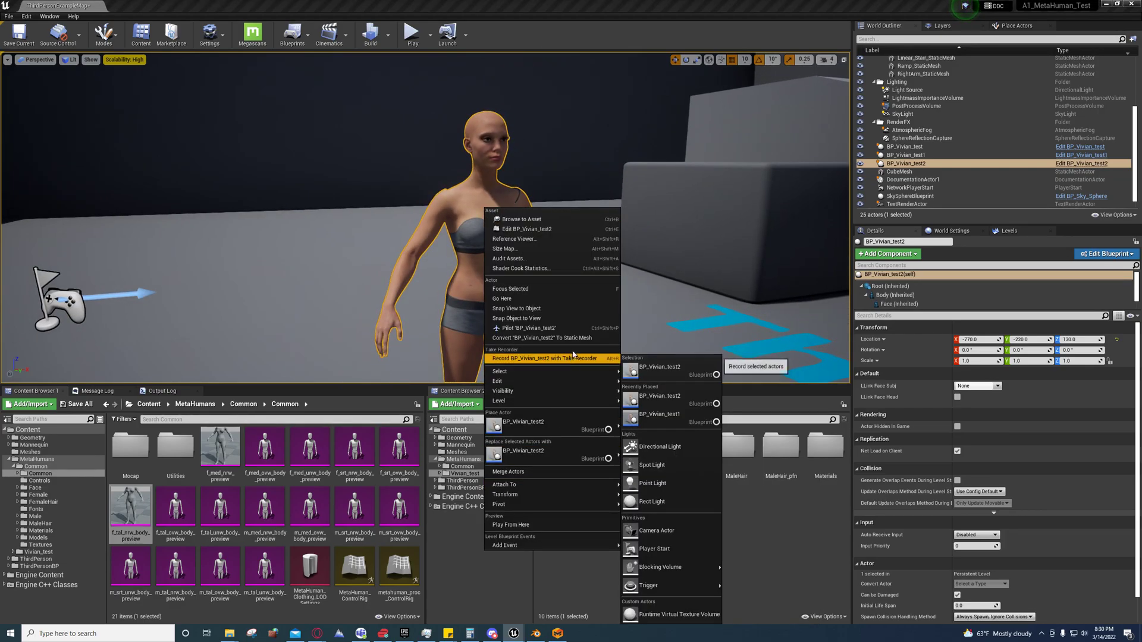
{"action": "left_click", "coordinate": [575, 339]}
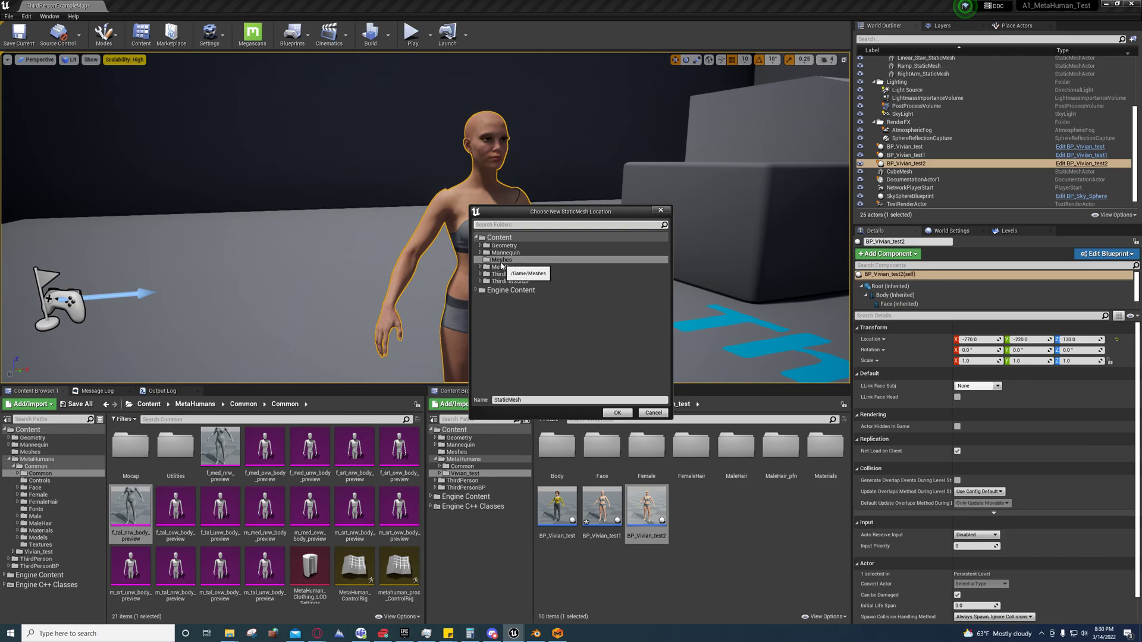
{"action": "left_click", "coordinate": [619, 413]}
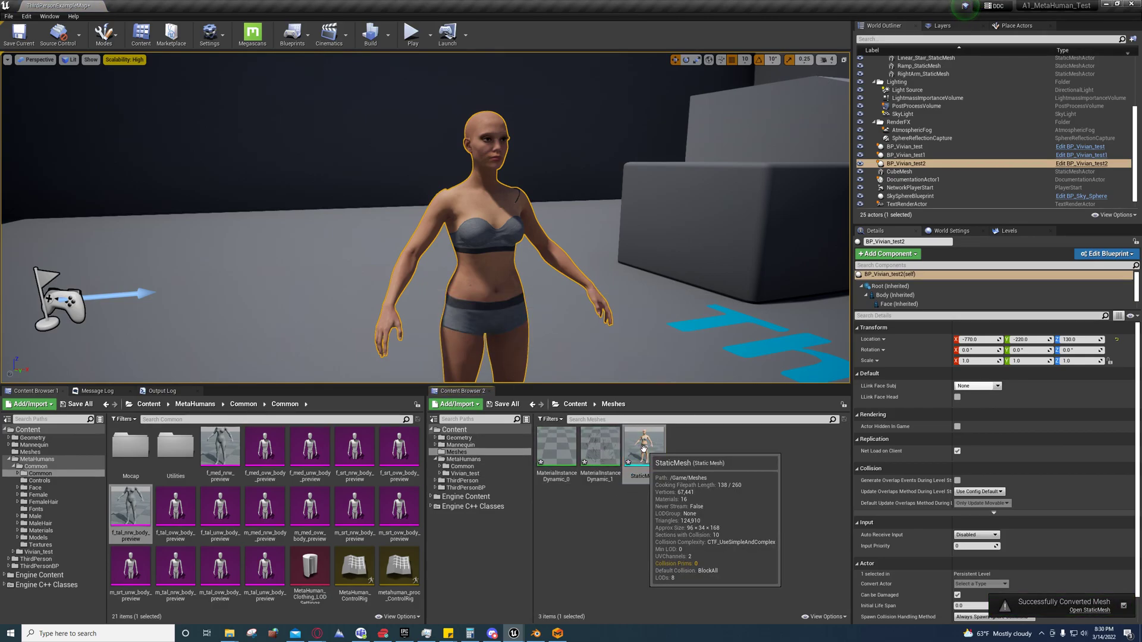
{"action": "right_click", "coordinate": [643, 448]}
{"action": "mouse_move", "coordinate": [700, 295]}
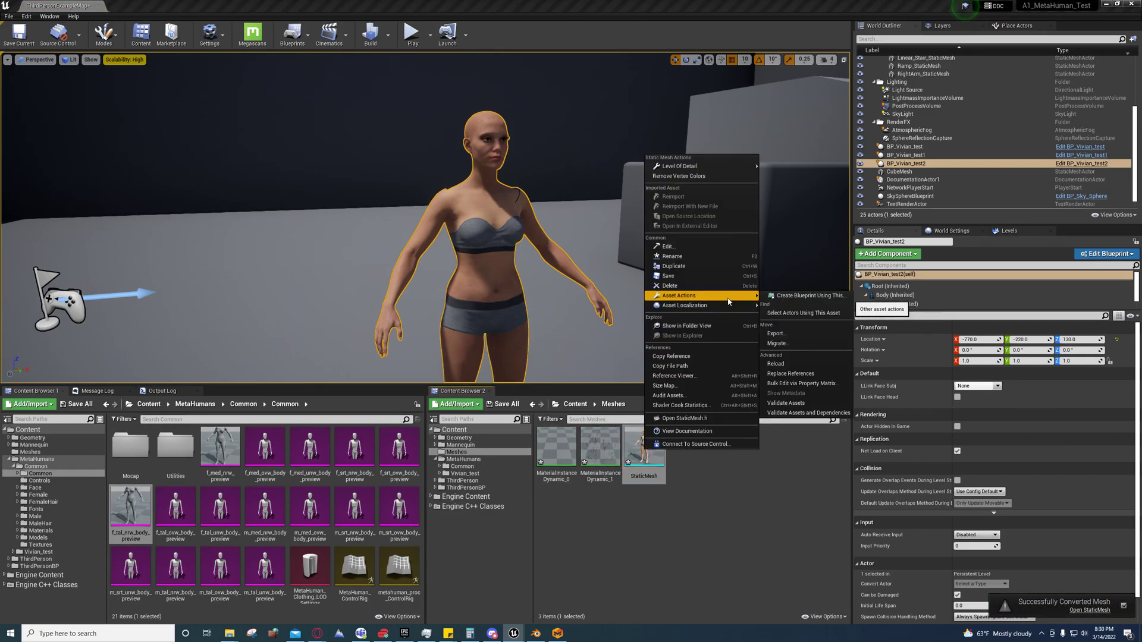
- Export the StaticMesh asset to the Desktop as Vivian2.FBX with default FBX options
{"action": "left_click", "coordinate": [806, 338]}
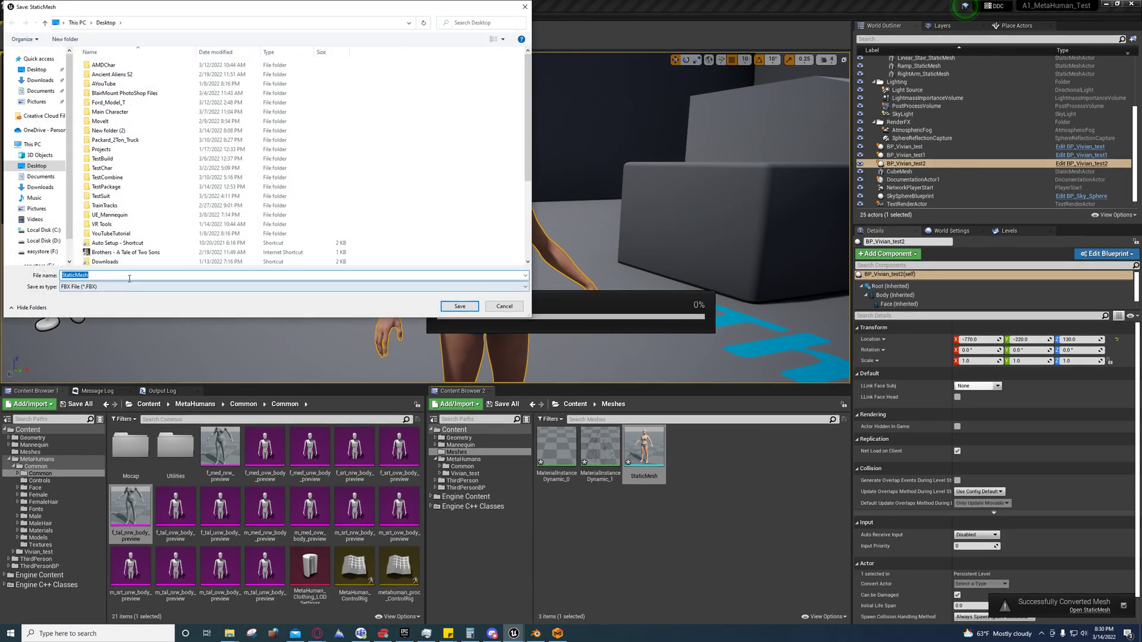
{"action": "left_click", "coordinate": [112, 233]}
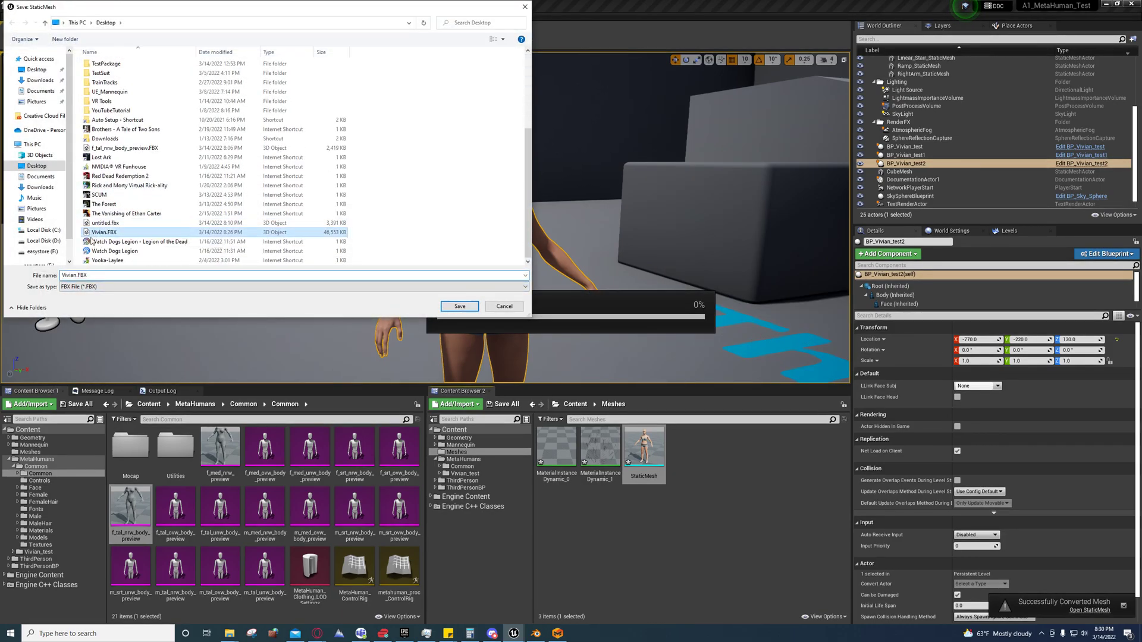
{"action": "type", "text": "2"}
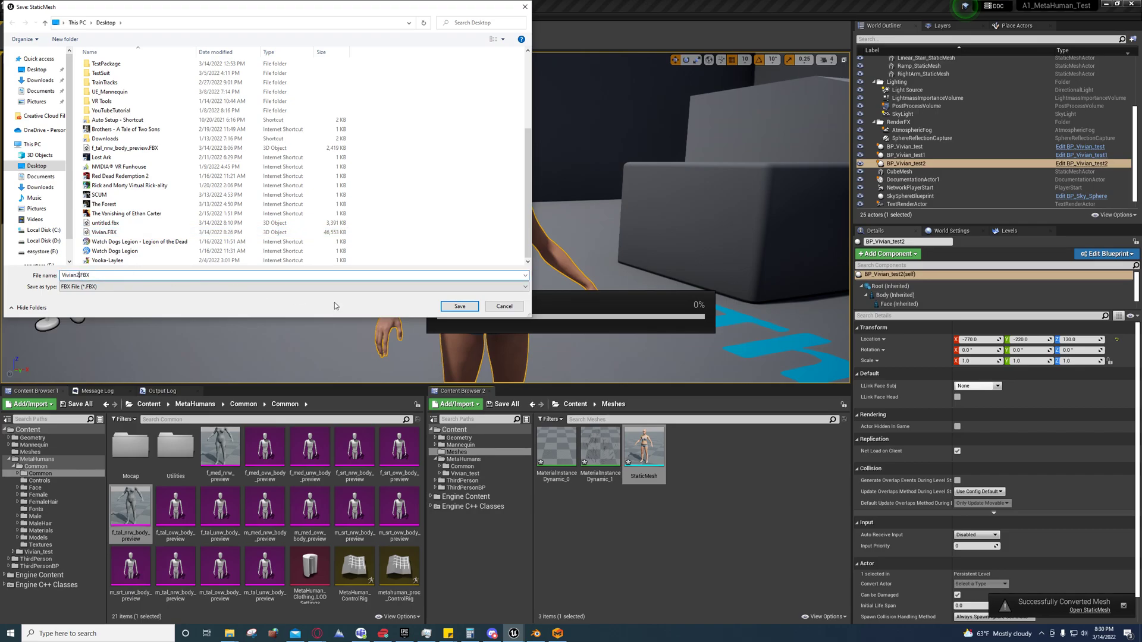
{"action": "left_click", "coordinate": [448, 286]}
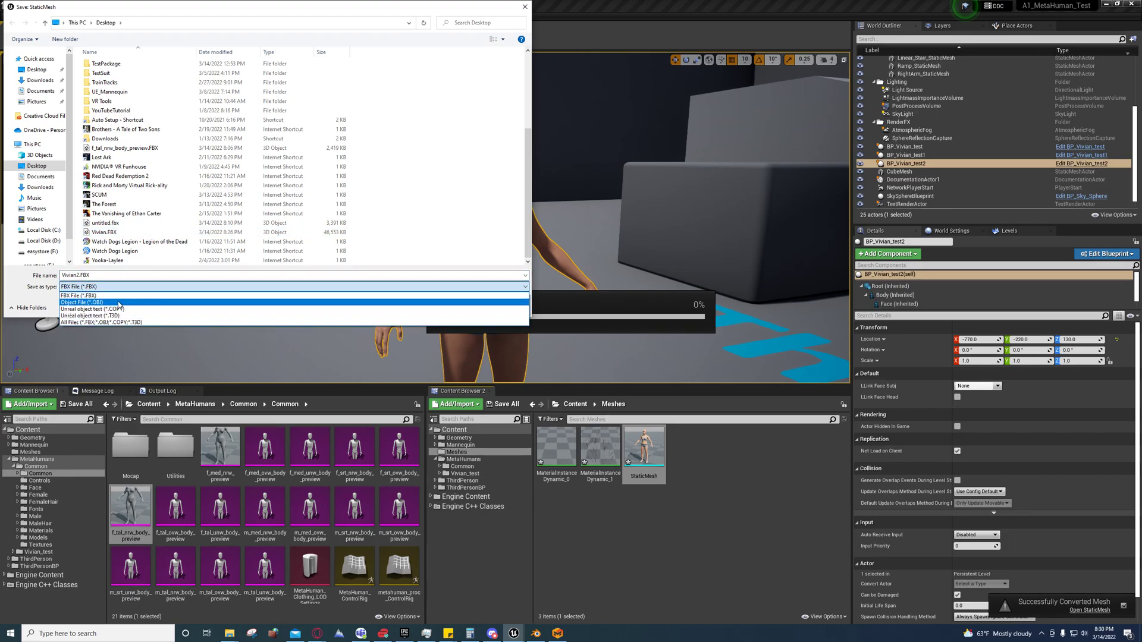
{"action": "left_click", "coordinate": [210, 283]}
{"action": "left_click", "coordinate": [454, 307]}
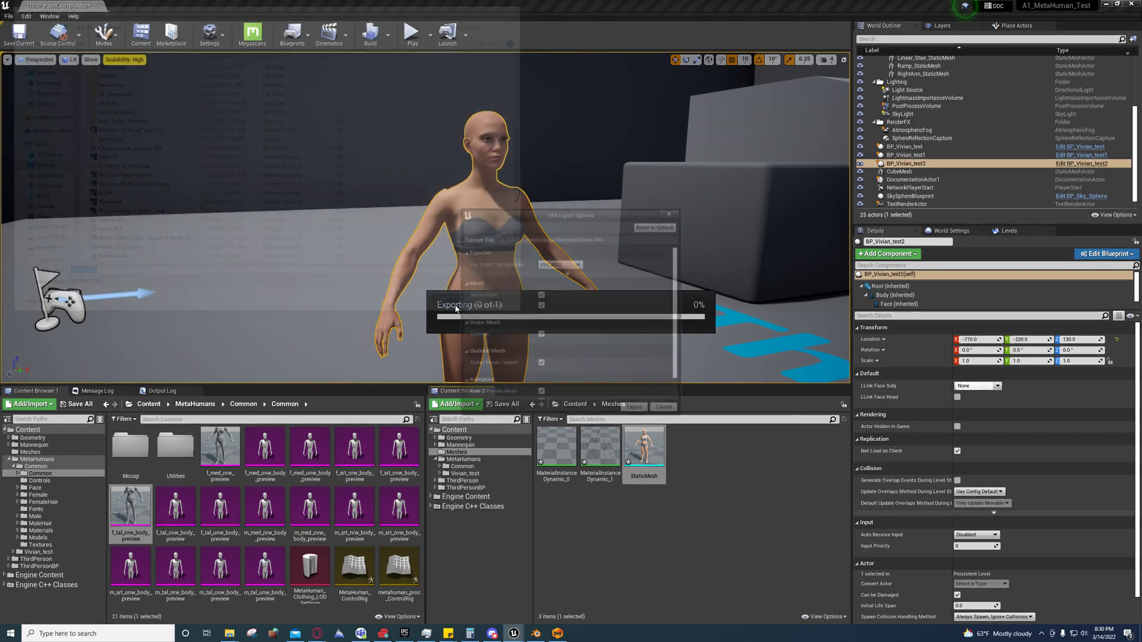
{"action": "scroll", "coordinate": [646, 349], "scroll_direction": "down", "scroll_amount": 2}
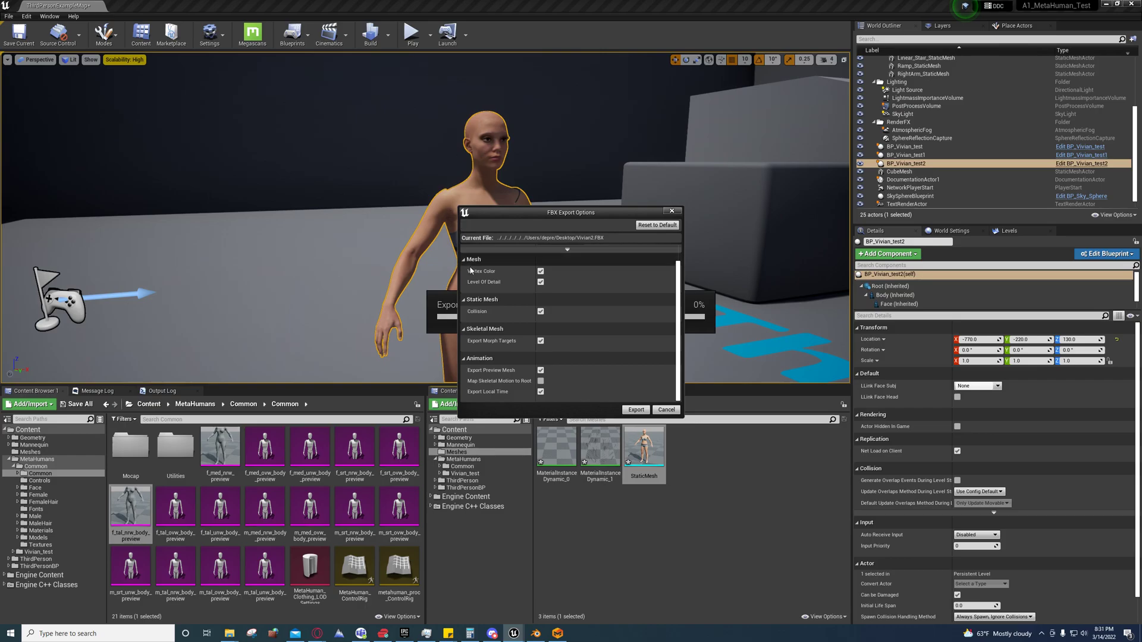
{"action": "left_click", "coordinate": [634, 410]}
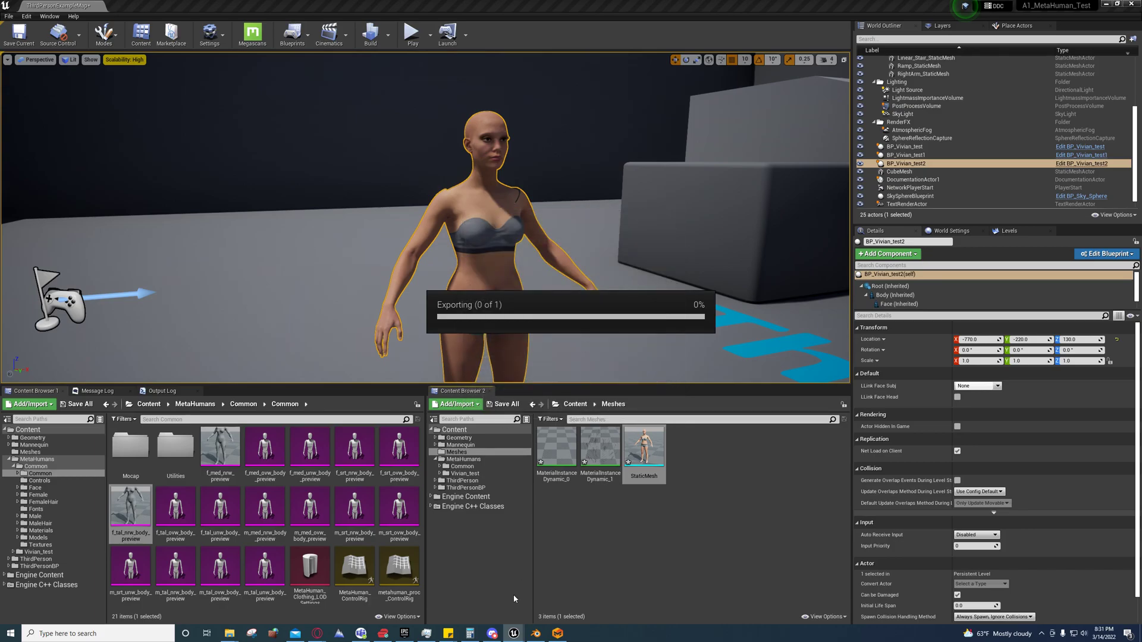
- Start a new General scene in Blender without saving and delete the default objects
{"action": "left_click", "coordinate": [536, 633]}
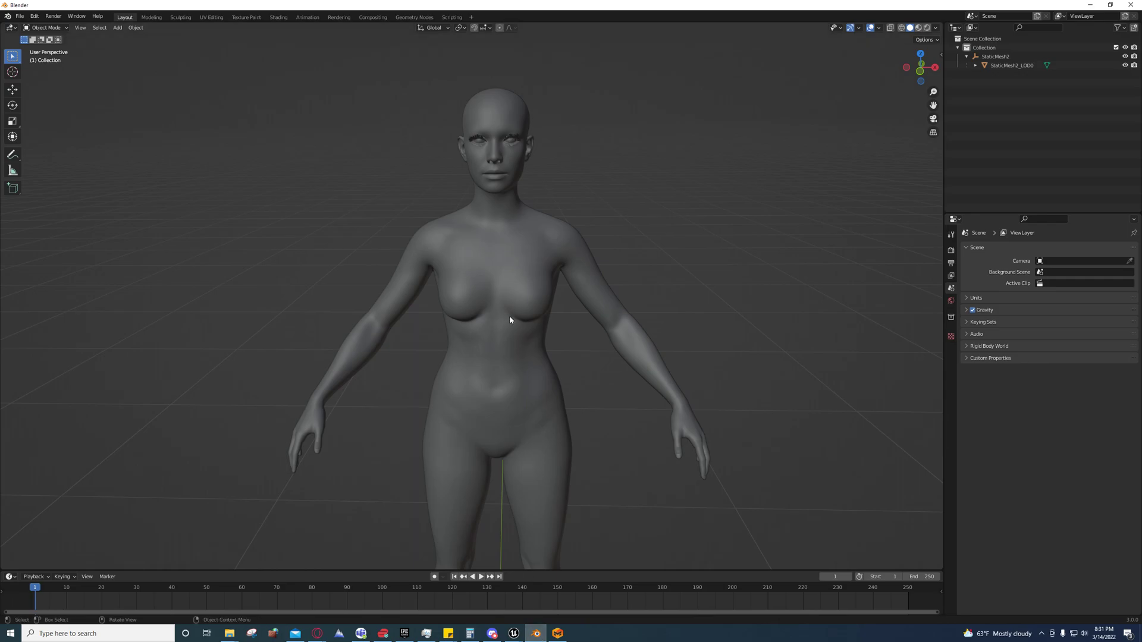
{"action": "scroll", "coordinate": [505, 316], "scroll_direction": "down", "scroll_amount": 2}
{"action": "left_click", "coordinate": [18, 16]}
{"action": "mouse_move", "coordinate": [32, 26]}
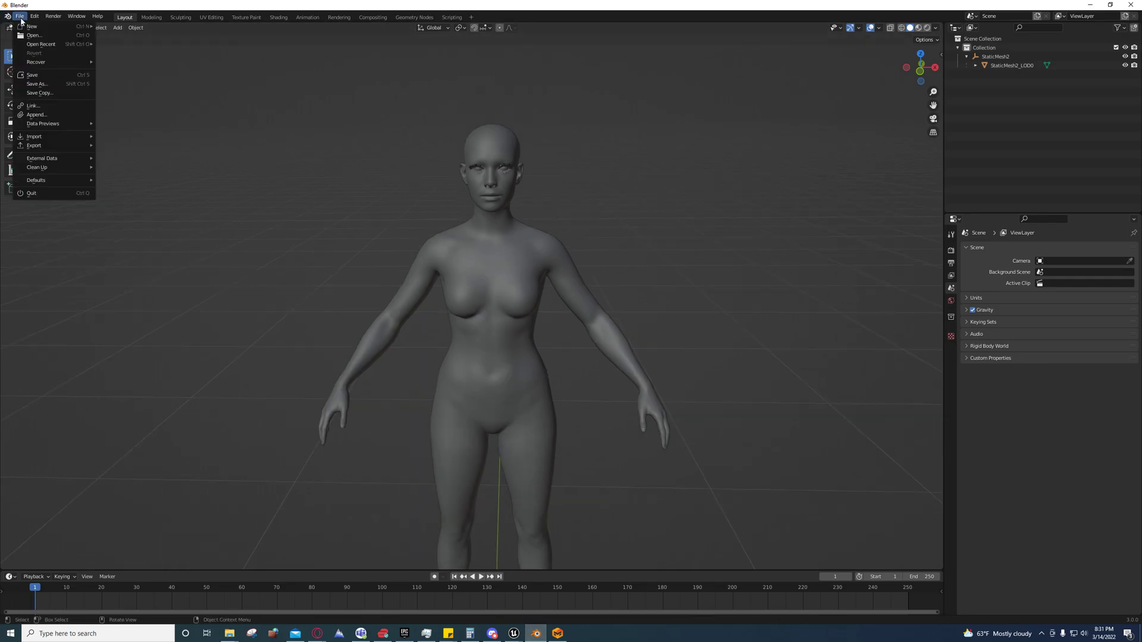
{"action": "left_click", "coordinate": [115, 26]}
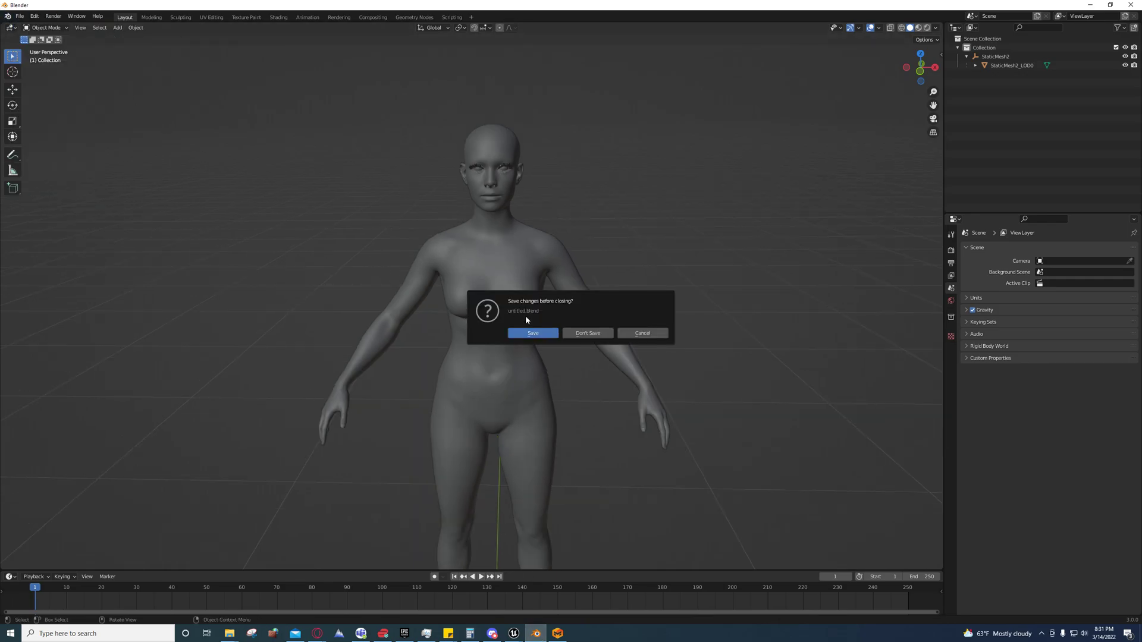
{"action": "left_click", "coordinate": [581, 333]}
{"action": "key", "text": "Delete"}
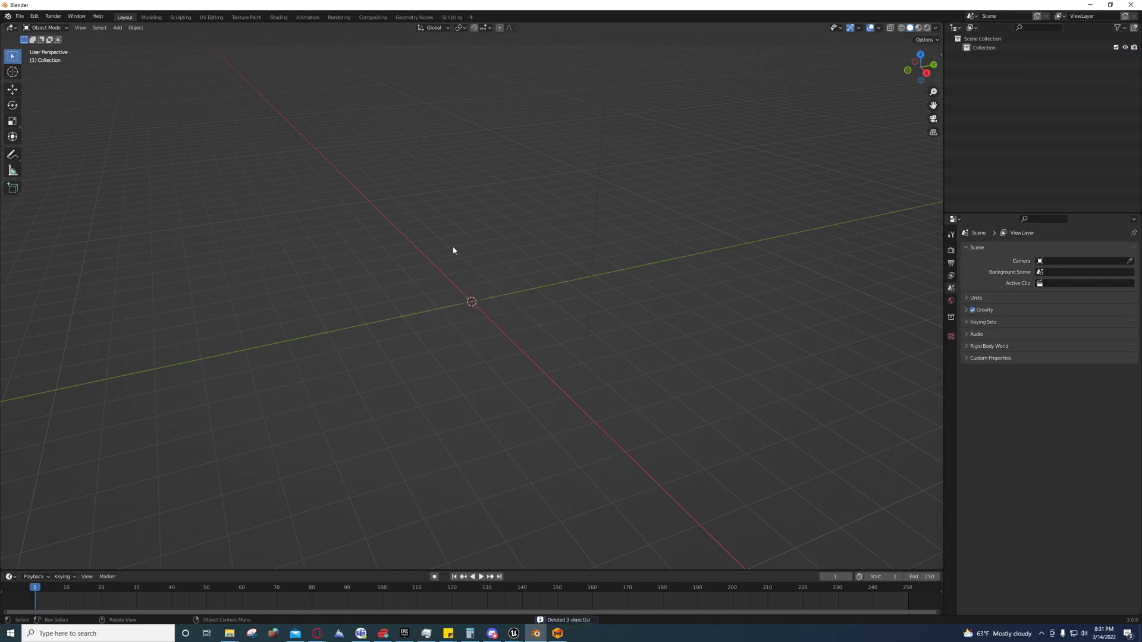
{"action": "left_click", "coordinate": [18, 19]}
{"action": "left_click", "coordinate": [24, 20]}
{"action": "mouse_move", "coordinate": [36, 137]}
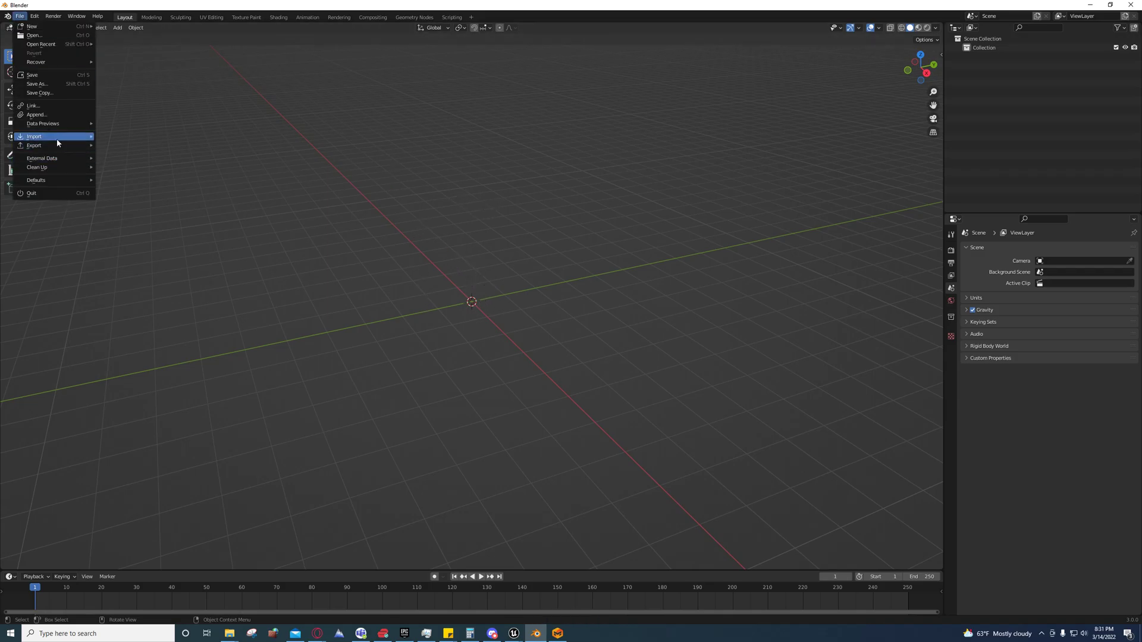
- Import Vivian2.FBX from the Desktop and frame the body in the viewport
{"action": "left_click", "coordinate": [134, 211]}
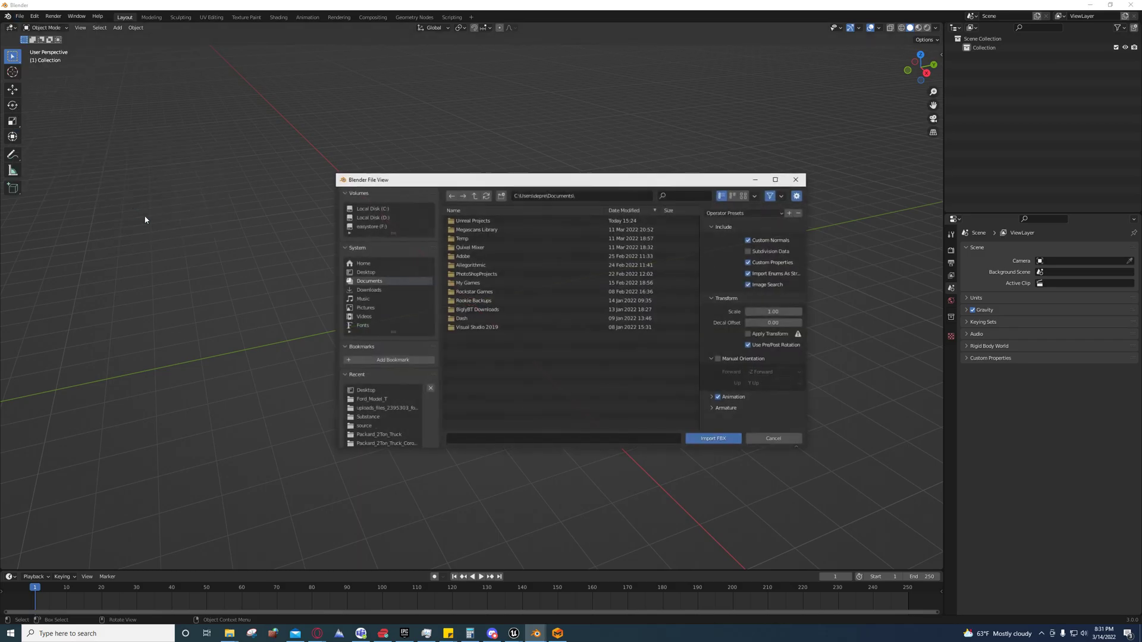
{"action": "left_click", "coordinate": [366, 391]}
{"action": "double_click", "coordinate": [472, 409]}
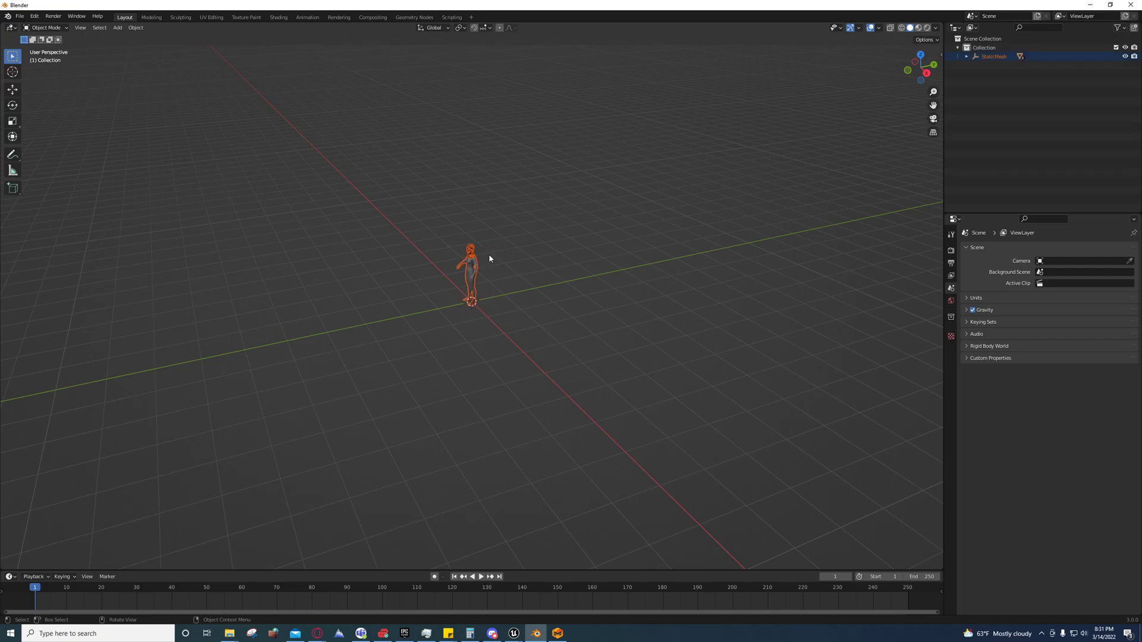
{"action": "mouse_move", "coordinate": [491, 258]}
{"action": "middle_mouse_down"}
{"action": "mouse_move", "coordinate": [555, 247]}
{"action": "mouse_move", "coordinate": [556, 321]}
{"action": "middle_mouse_up"}
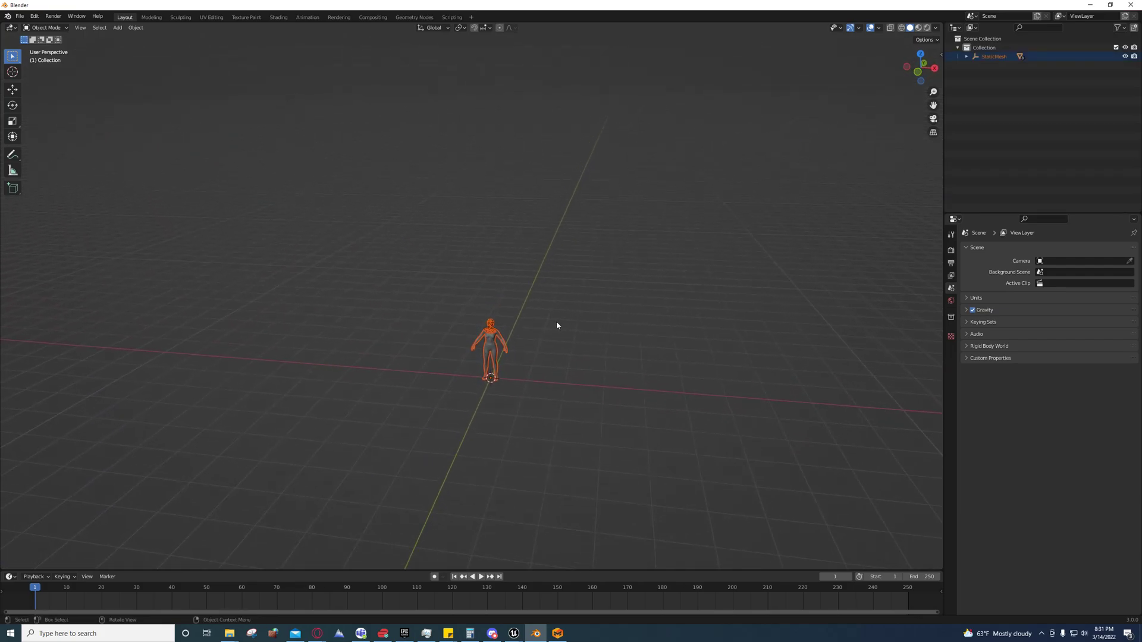
{"action": "scroll", "coordinate": [530, 331], "scroll_direction": "up", "scroll_amount": 6}
{"action": "scroll", "coordinate": [625, 411], "scroll_direction": "up", "scroll_amount": 5}
{"action": "mouse_move", "coordinate": [735, 509]}
{"action": "middle_mouse_down", "text": "shift"}
{"action": "mouse_move", "coordinate": [685, 287]}
{"action": "mouse_move", "coordinate": [636, 276]}
{"action": "mouse_move", "coordinate": [591, 376]}
{"action": "middle_mouse_up", "text": "shift"}
{"action": "scroll", "coordinate": [684, 287], "scroll_direction": "up", "scroll_amount": 2}
{"action": "scroll", "coordinate": [592, 375], "scroll_direction": "up", "scroll_amount": 3}
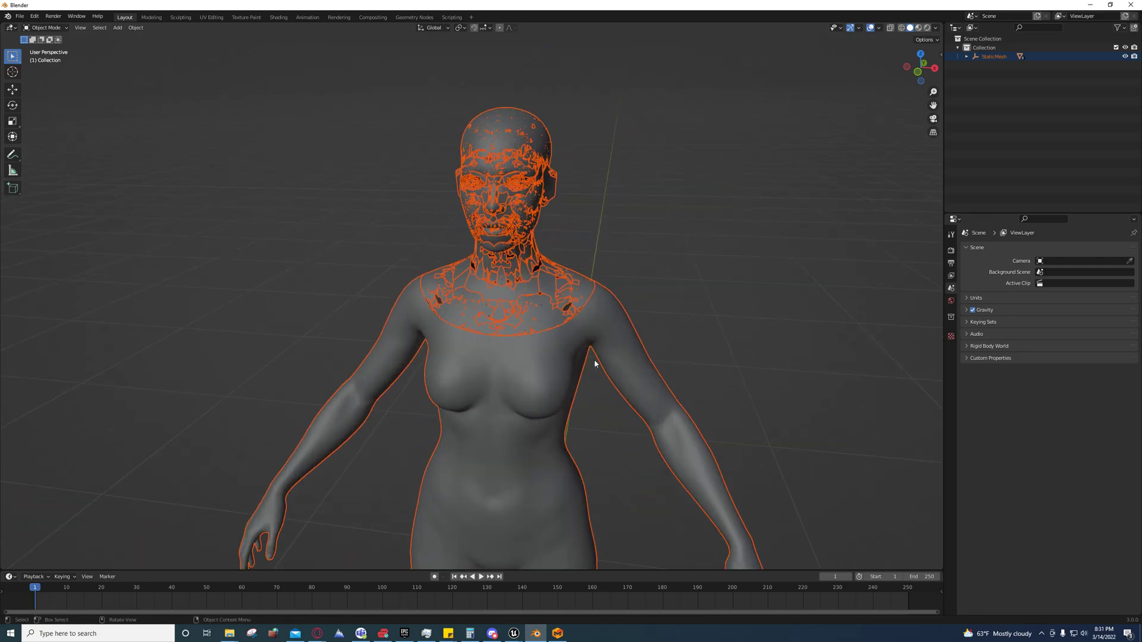
- Delete StaticMesh_LOD1 through LOD7, leaving only LOD0, and view the body from the front
{"action": "left_click", "coordinate": [967, 56]}
{"action": "left_click", "coordinate": [1004, 75]}
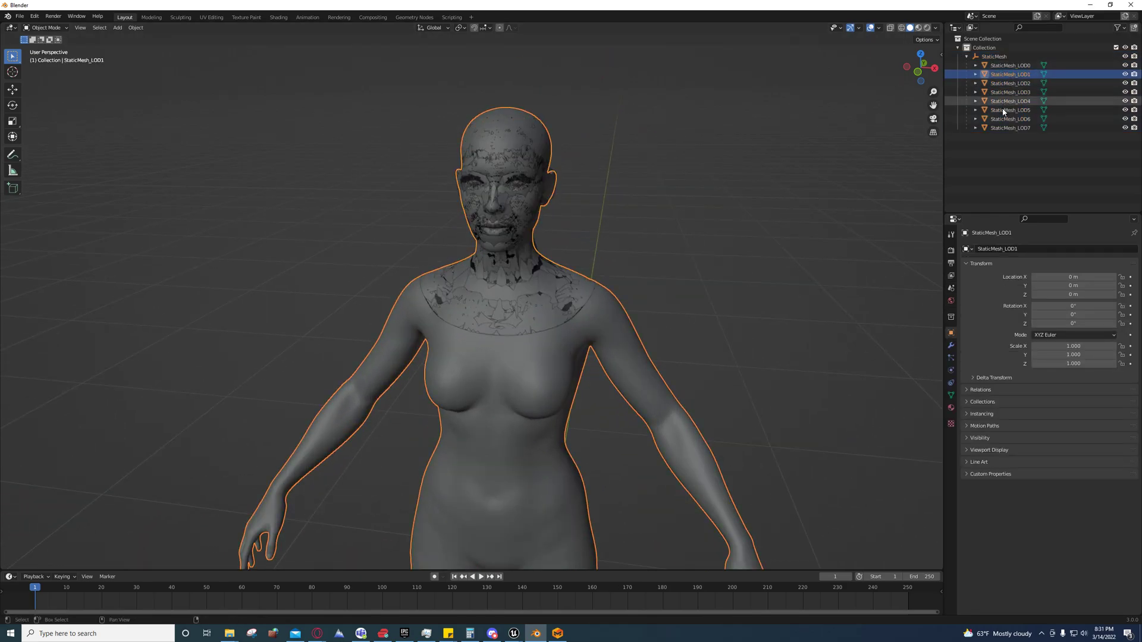
{"action": "left_click", "coordinate": [999, 128], "text": "shift"}
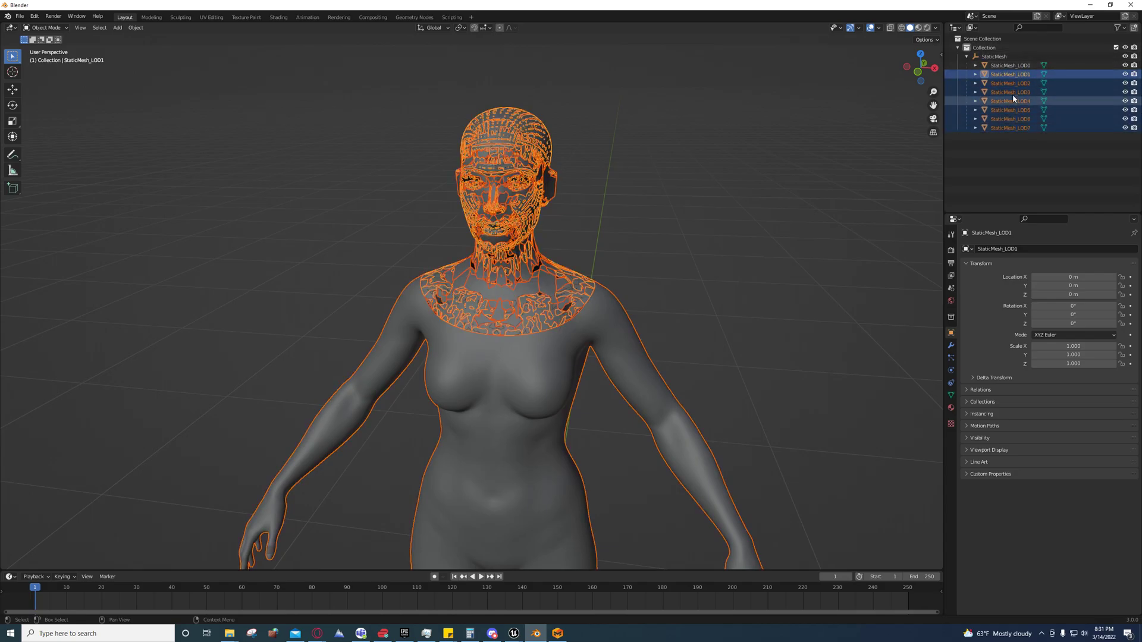
{"action": "key", "text": "Delete"}
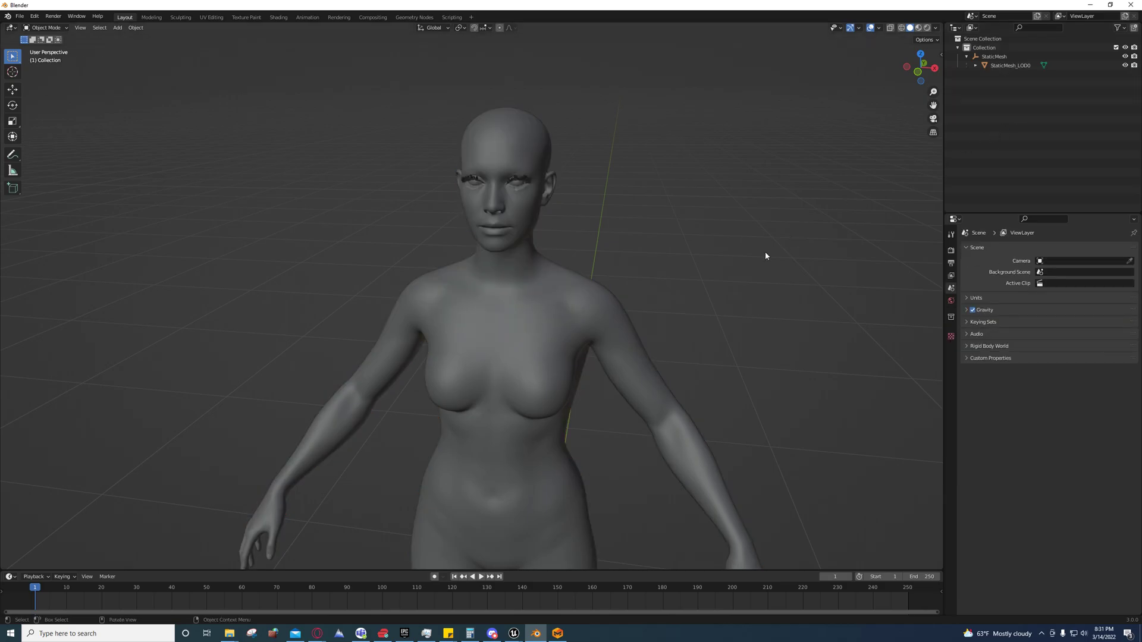
{"action": "mouse_move", "coordinate": [666, 281]}
{"action": "middle_mouse_down"}
{"action": "mouse_move", "coordinate": [683, 276]}
{"action": "mouse_move", "coordinate": [671, 282]}
{"action": "middle_mouse_up"}
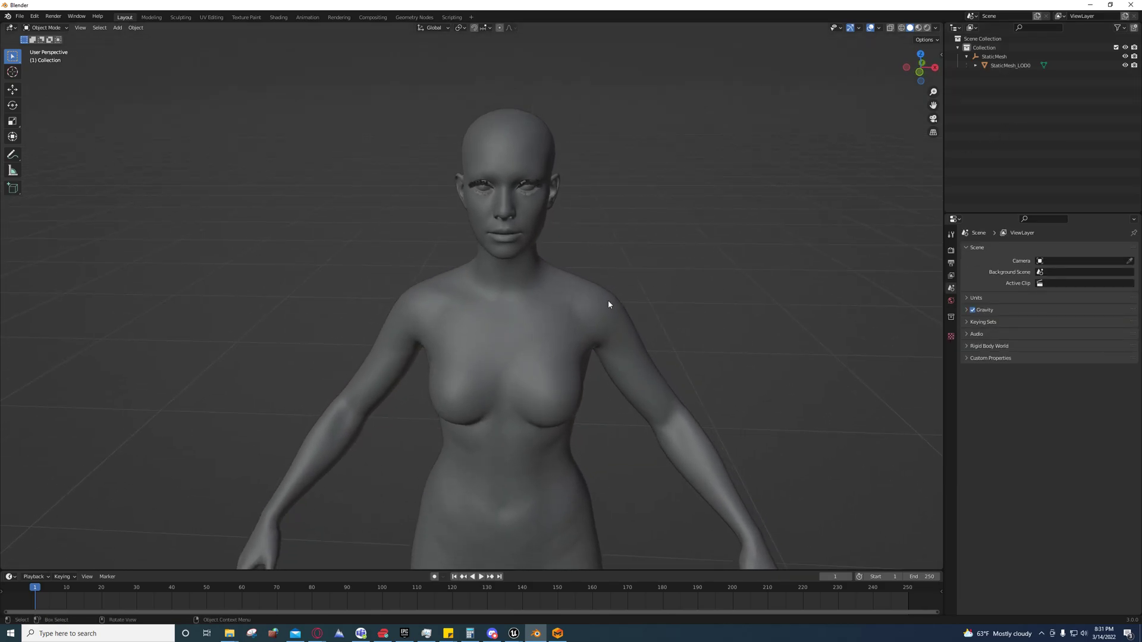
{"action": "scroll", "coordinate": [596, 302], "scroll_direction": "up", "scroll_amount": 2}
{"action": "scroll", "coordinate": [598, 300], "scroll_direction": "up", "scroll_amount": 2}
{"action": "scroll", "coordinate": [625, 312], "scroll_direction": "up", "scroll_amount": 2}
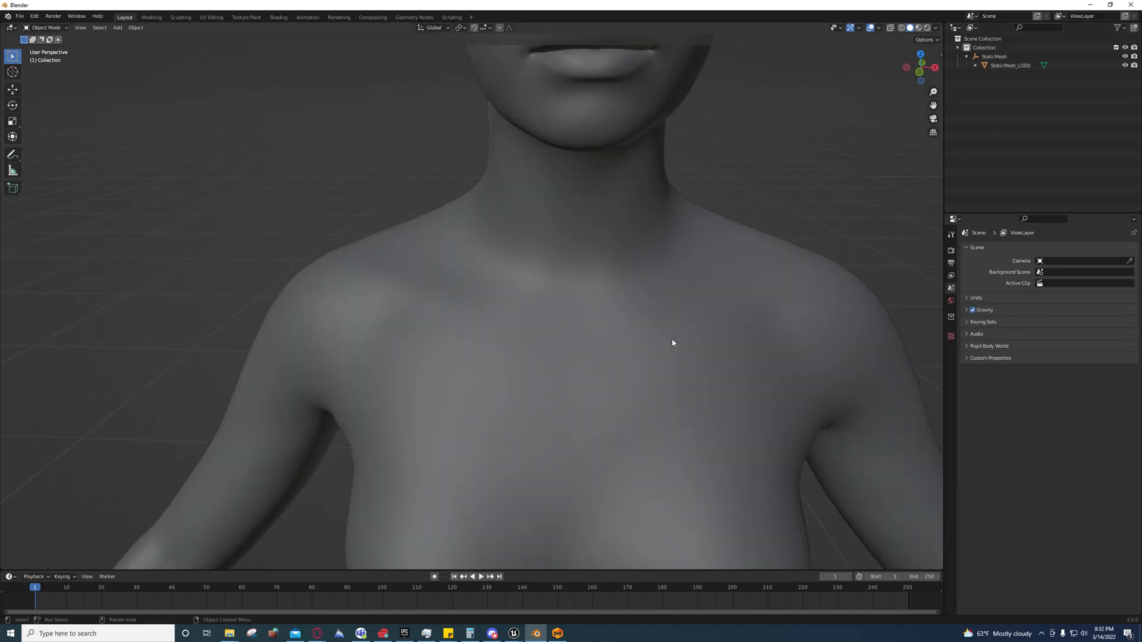
{"action": "scroll", "coordinate": [529, 341], "scroll_direction": "up", "scroll_amount": 2}
{"action": "middle_click_drag", "start_coordinate": [530, 342], "coordinate": [523, 306]}
{"action": "scroll", "coordinate": [541, 293], "scroll_direction": "up", "scroll_amount": 2}
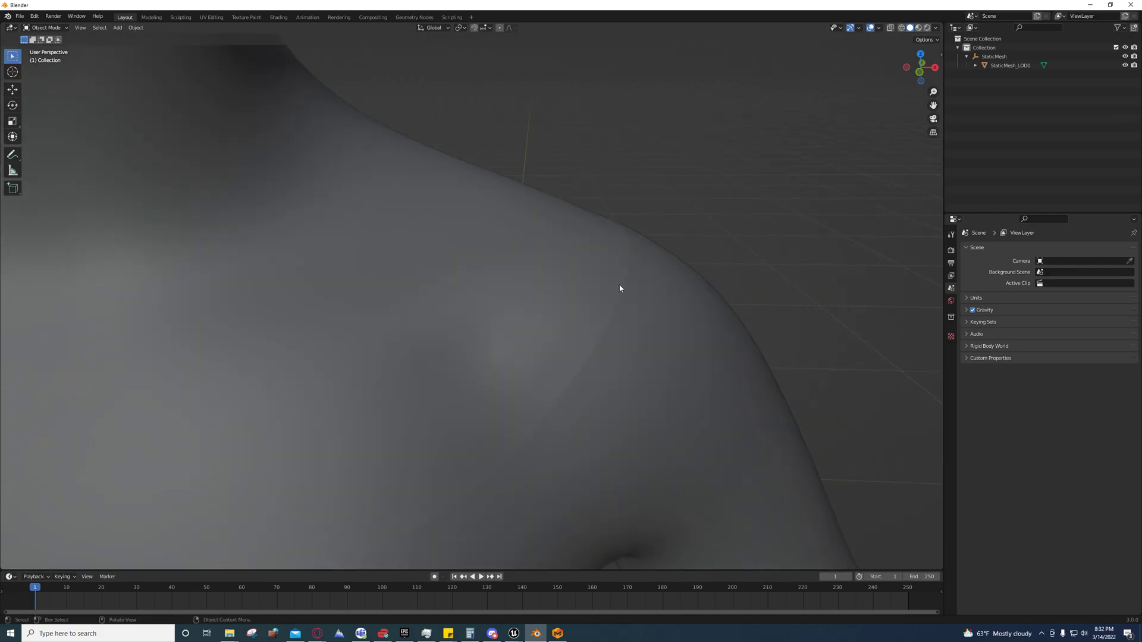
{"action": "scroll", "coordinate": [581, 321], "scroll_direction": "down", "scroll_amount": 1}
{"action": "scroll", "coordinate": [556, 298], "scroll_direction": "down", "scroll_amount": 2}
{"action": "scroll", "coordinate": [607, 339], "scroll_direction": "up", "scroll_amount": 2}
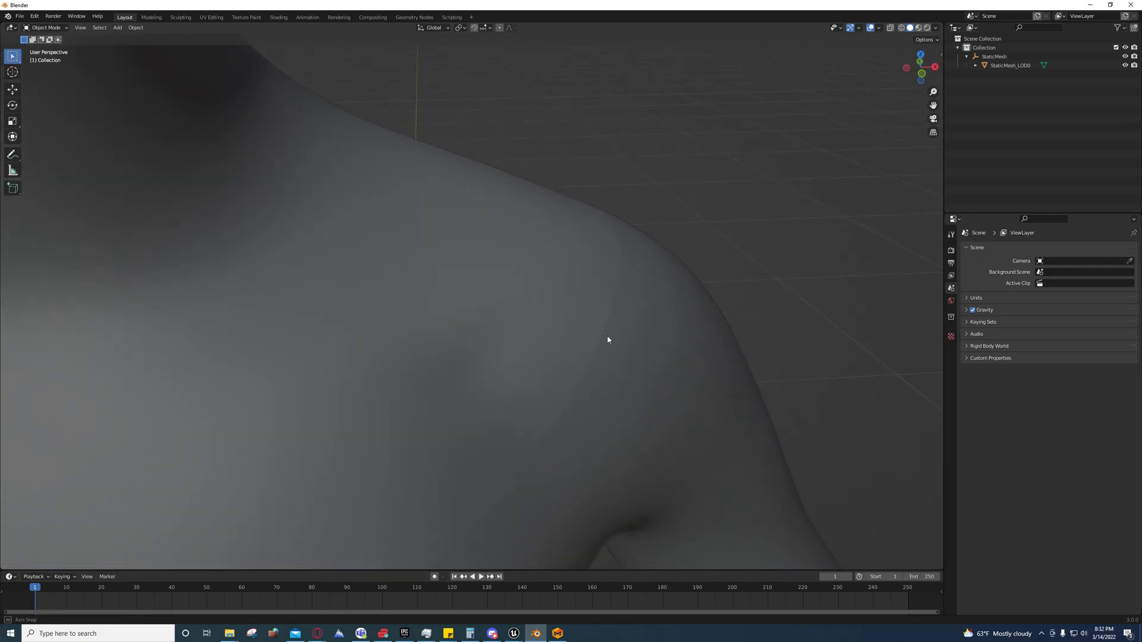
{"action": "scroll", "coordinate": [588, 327], "scroll_direction": "down", "scroll_amount": 3}
{"action": "scroll", "coordinate": [588, 328], "scroll_direction": "down", "scroll_amount": 5}
{"action": "mouse_move", "coordinate": [545, 342]}
{"action": "middle_mouse_down"}
{"action": "mouse_move", "coordinate": [559, 326]}
{"action": "mouse_move", "coordinate": [535, 362]}
{"action": "middle_mouse_up"}
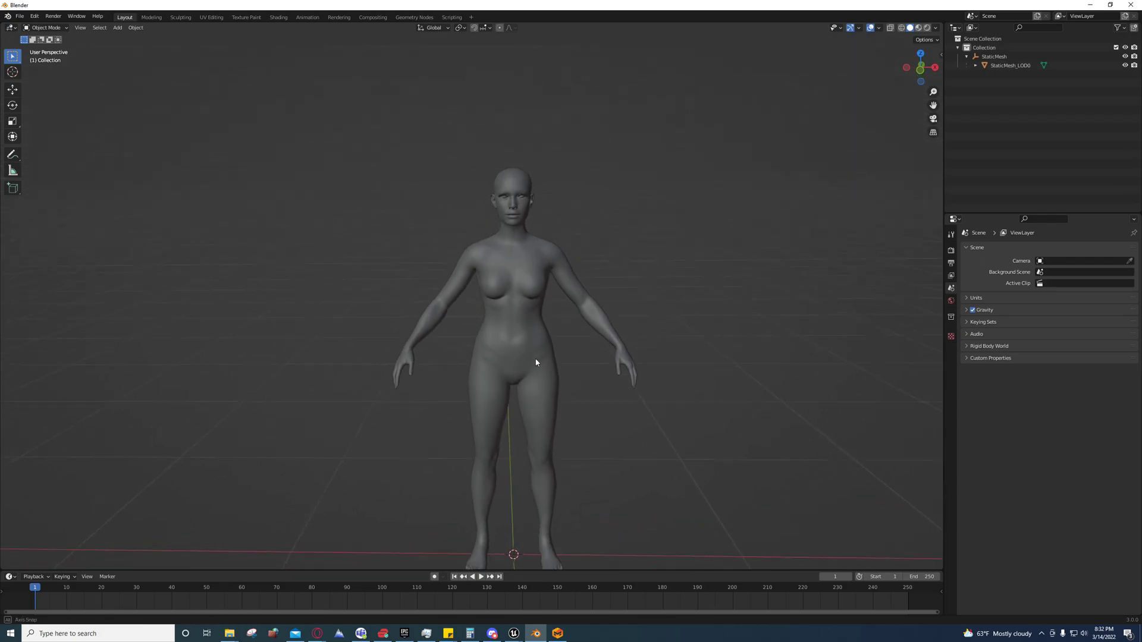
{"action": "left_click", "coordinate": [20, 16]}
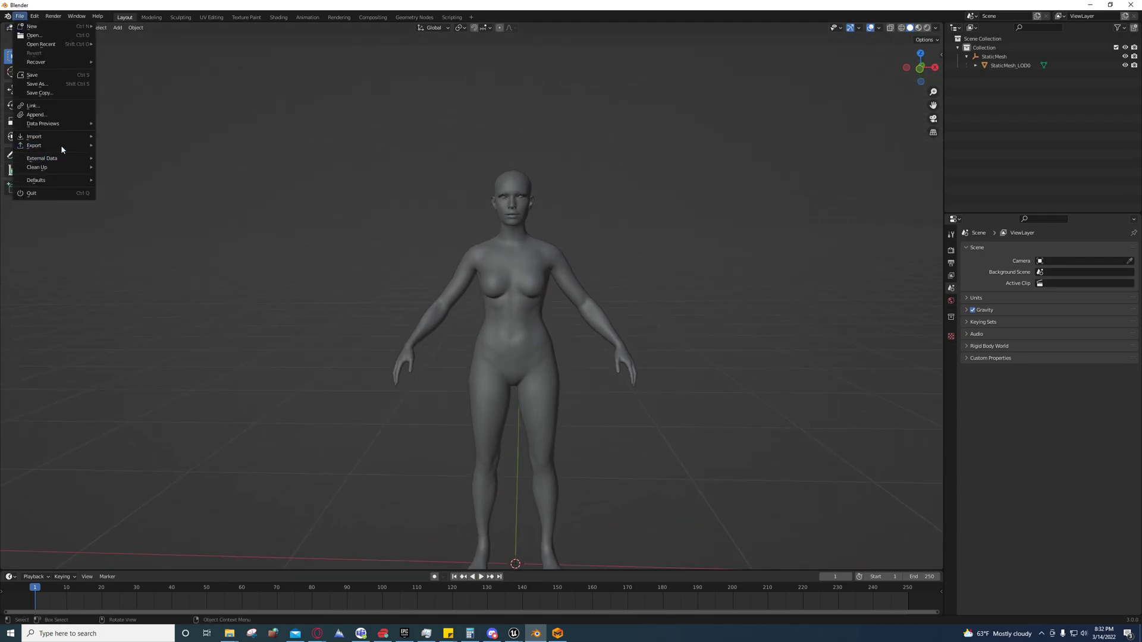
{"action": "mouse_move", "coordinate": [36, 144]}
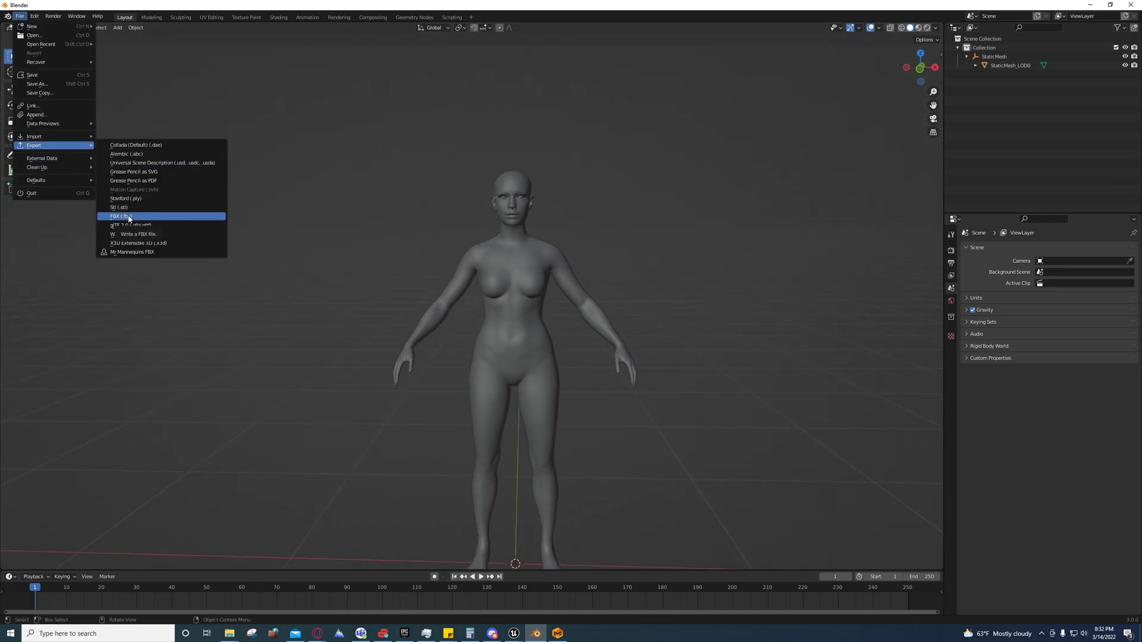
- Export the LOD0 body as Wavefront untitled.obj to the Desktop, overwriting the old file
{"action": "left_click", "coordinate": [128, 233]}
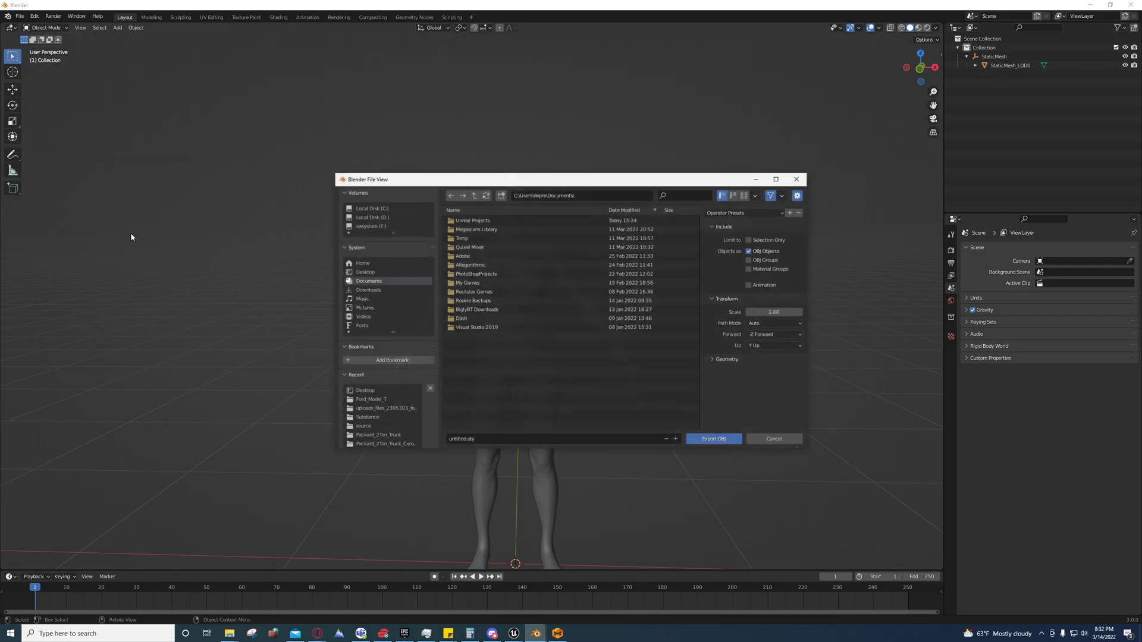
{"action": "left_click", "coordinate": [367, 391]}
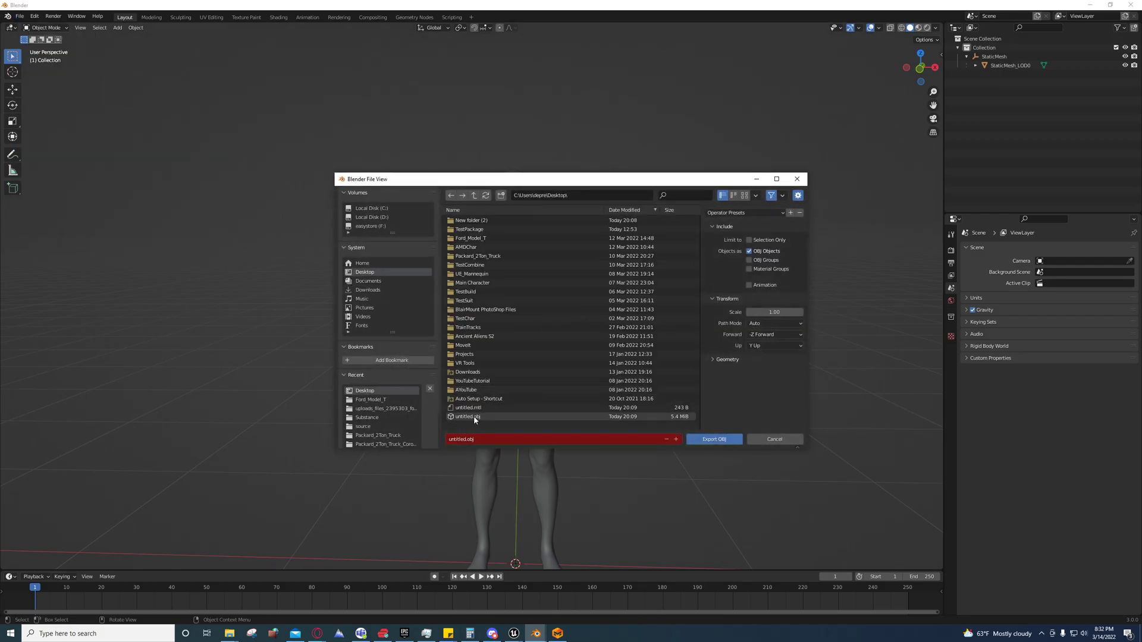
{"action": "left_click", "coordinate": [713, 439]}
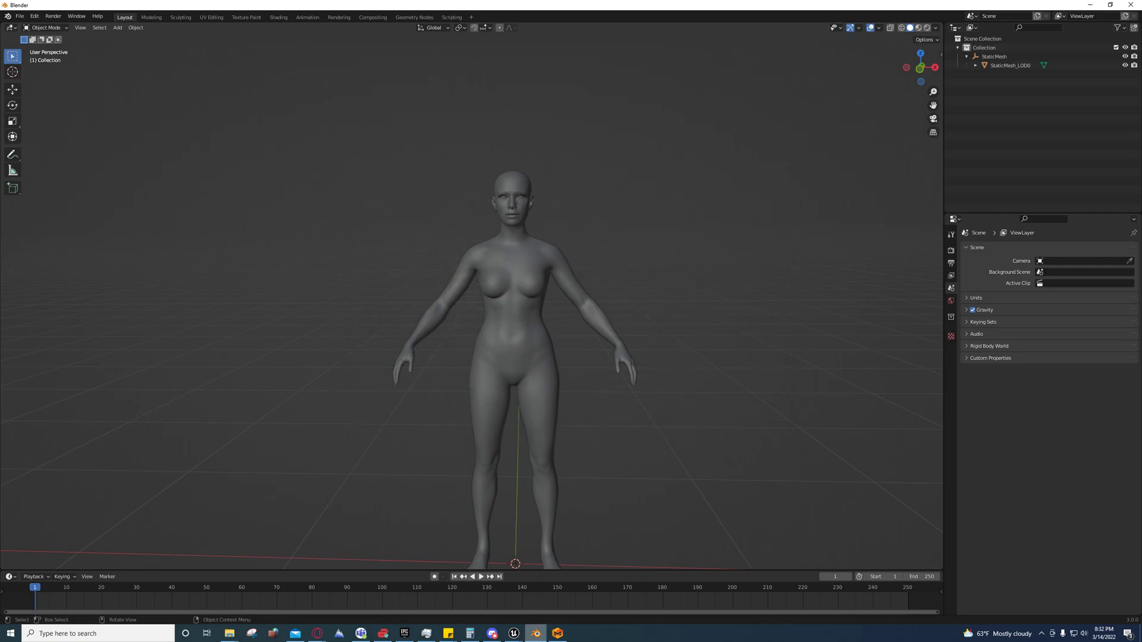
- Add untitled.obj as an avatar in Marvelous Designer with Auto Scale
{"action": "left_click", "coordinate": [557, 633]}
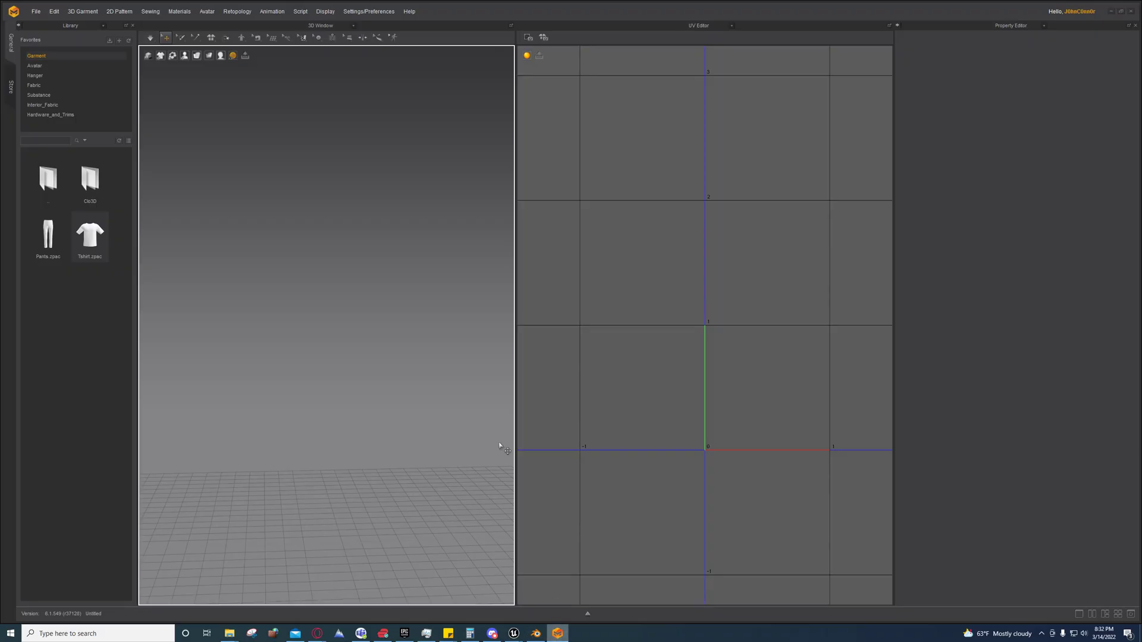
{"action": "left_click", "coordinate": [34, 10]}
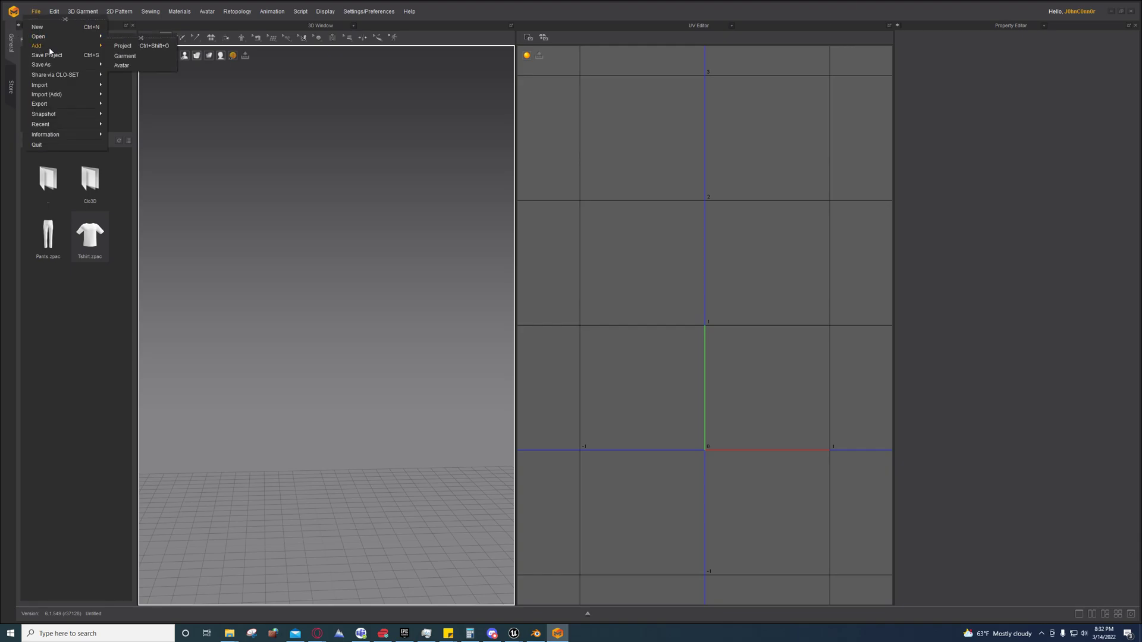
{"action": "left_click", "coordinate": [125, 50]}
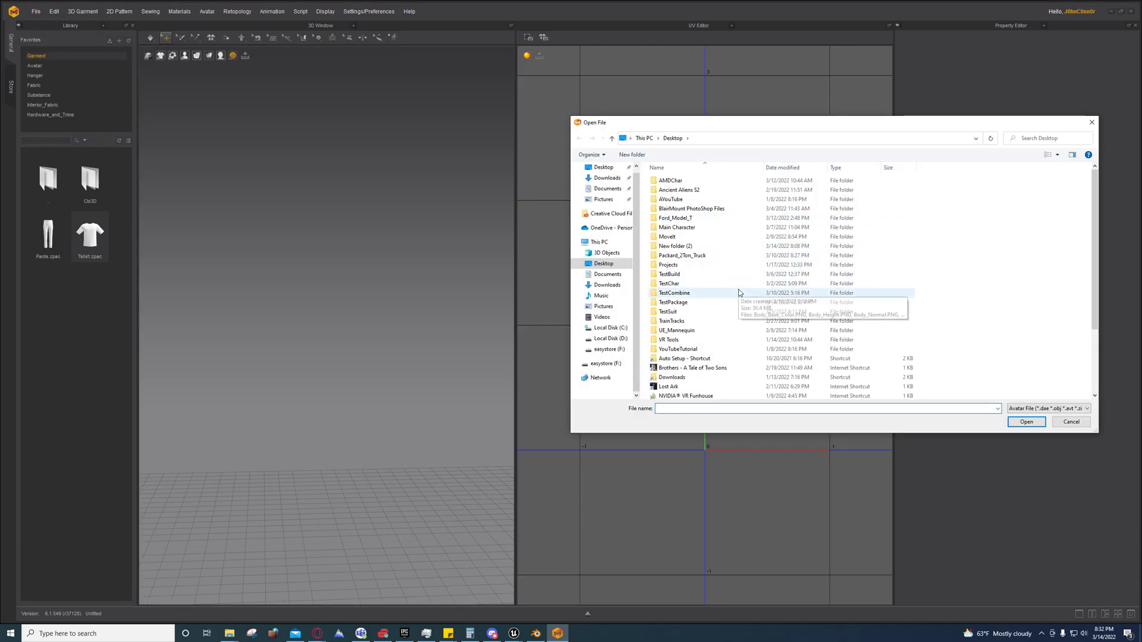
{"action": "double_click", "coordinate": [714, 293]}
{"action": "double_click", "coordinate": [675, 372]}
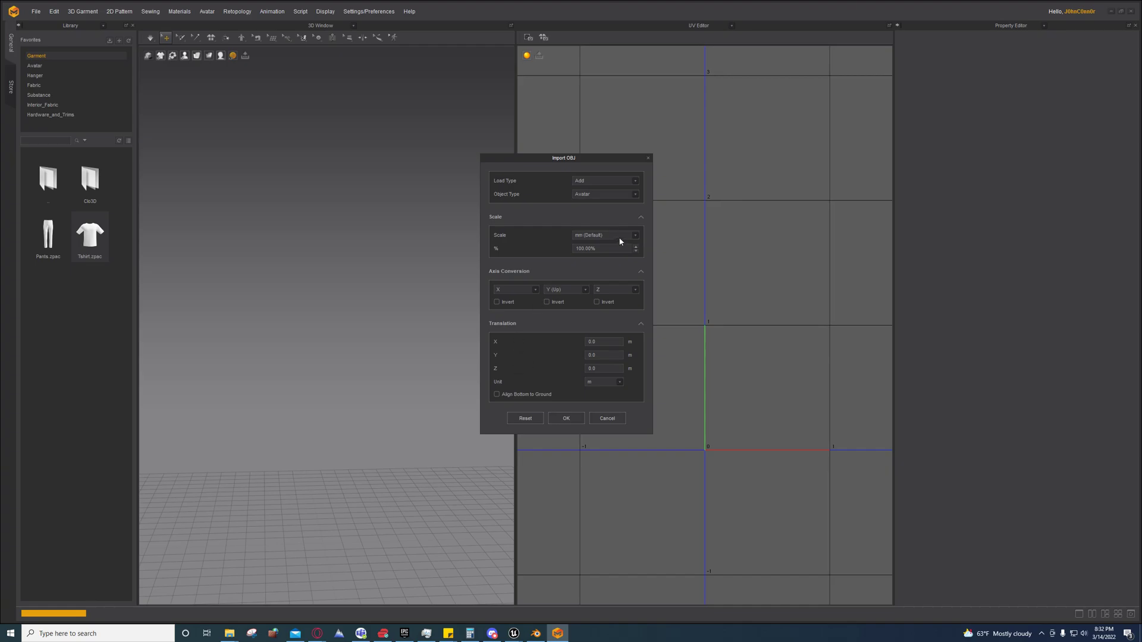
{"action": "left_click", "coordinate": [595, 235]}
{"action": "left_click", "coordinate": [589, 286]}
{"action": "left_click", "coordinate": [566, 417]}
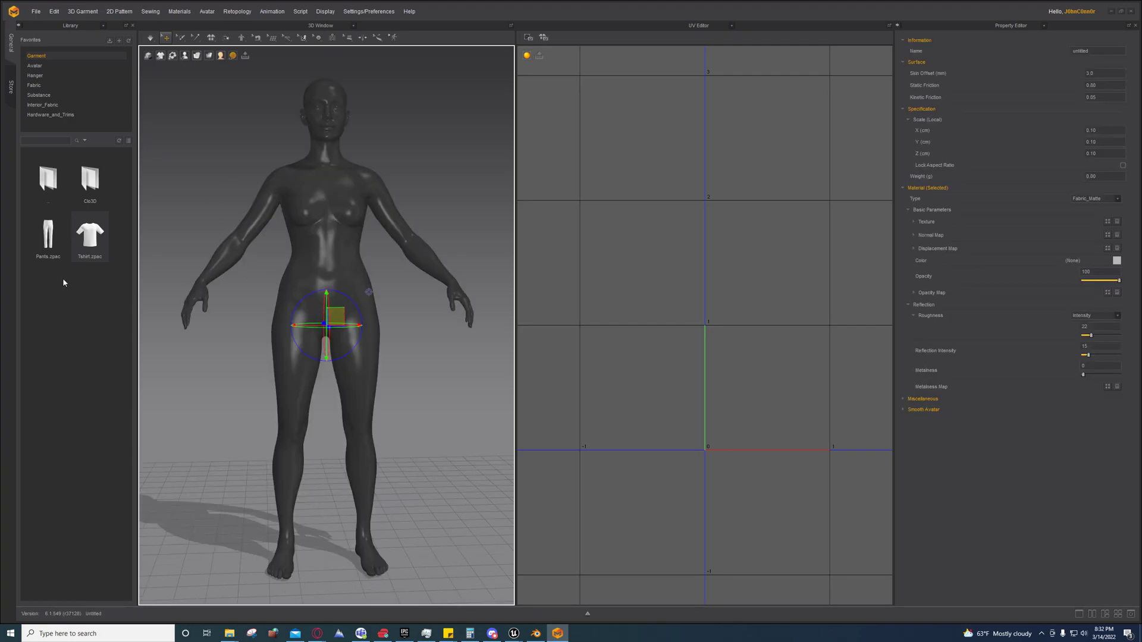
- Drag Tshirt.zpac from the Library onto the avatar
{"action": "mouse_move", "coordinate": [90, 234]}
{"action": "left_mouse_down"}
{"action": "mouse_move", "coordinate": [354, 224]}
{"action": "mouse_move", "coordinate": [333, 190]}
{"action": "left_mouse_up"}
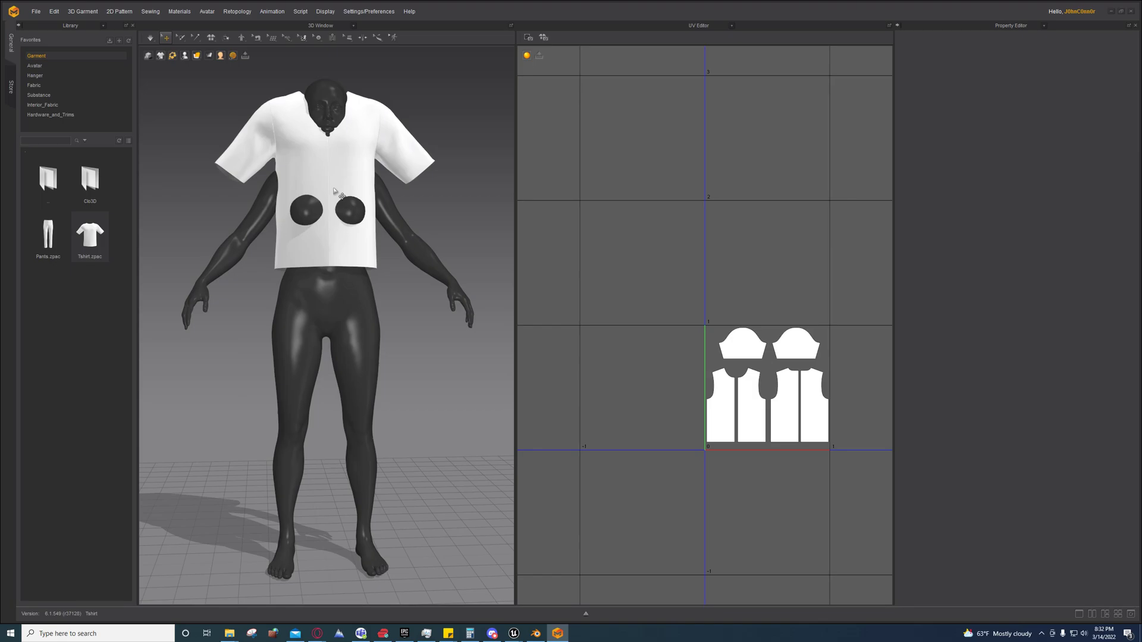
{"action": "right_click_drag", "start_coordinate": [270, 279], "coordinate": [358, 296]}
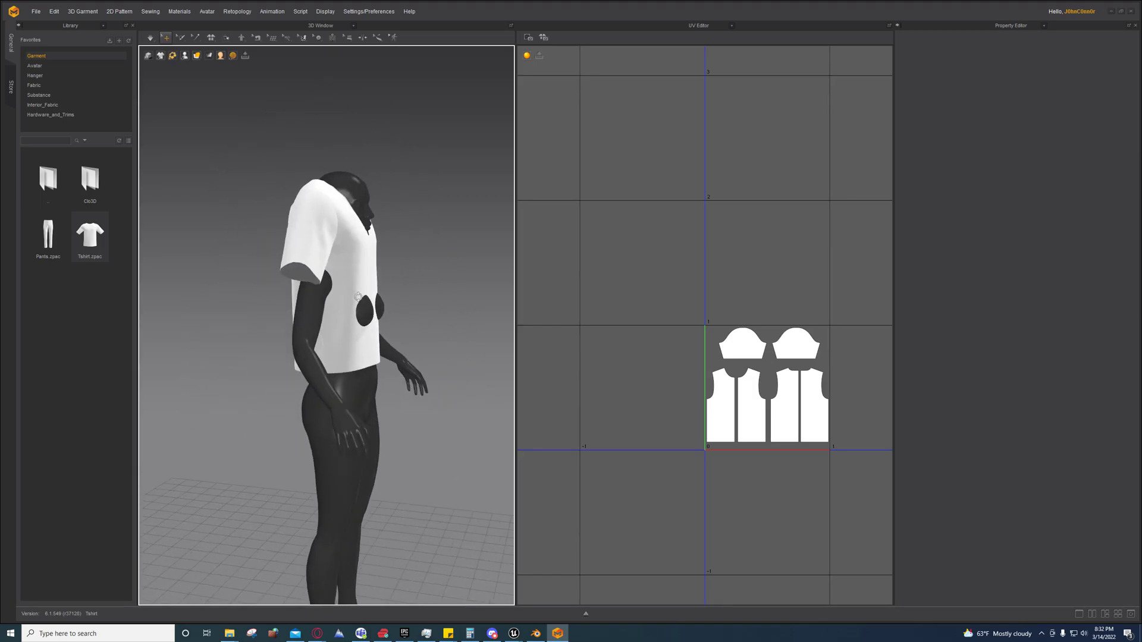
- Select all the shirt's pattern pieces: front, both sleeves and both back panels
{"action": "left_click", "coordinate": [338, 240]}
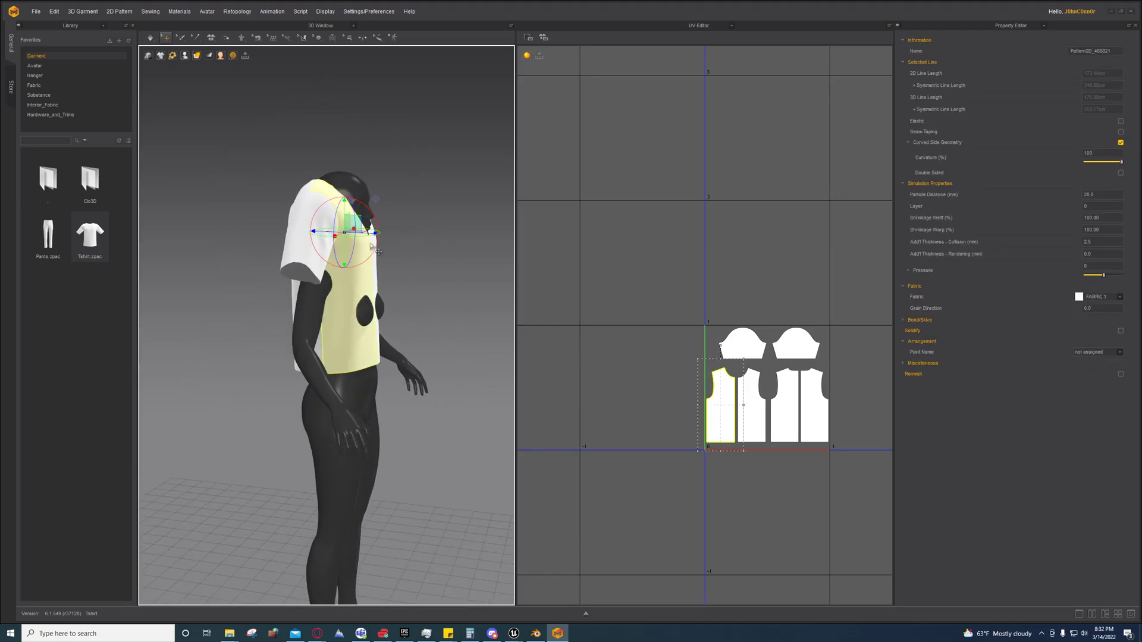
{"action": "left_click", "coordinate": [302, 221], "text": "shift"}
{"action": "key", "text": "2"}
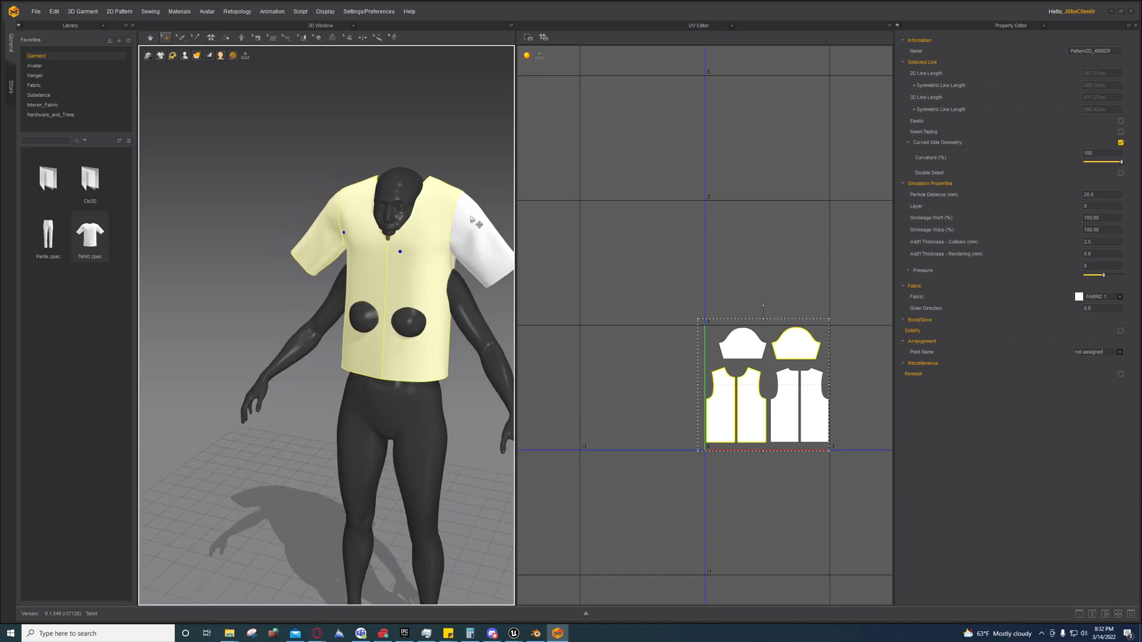
{"action": "left_click", "coordinate": [475, 223], "text": "shift"}
{"action": "mouse_move", "coordinate": [476, 223]}
{"action": "right_mouse_down"}
{"action": "mouse_move", "coordinate": [396, 267]}
{"action": "mouse_move", "coordinate": [400, 304]}
{"action": "mouse_move", "coordinate": [584, 274]}
{"action": "mouse_move", "coordinate": [503, 295]}
{"action": "right_mouse_up"}
{"action": "left_click", "coordinate": [395, 268], "text": "shift"}
{"action": "left_click", "coordinate": [455, 255], "text": "shift"}
- Lower the whole shirt along the gizmo's green axis so it sits on the torso
{"action": "left_click", "coordinate": [369, 286]}
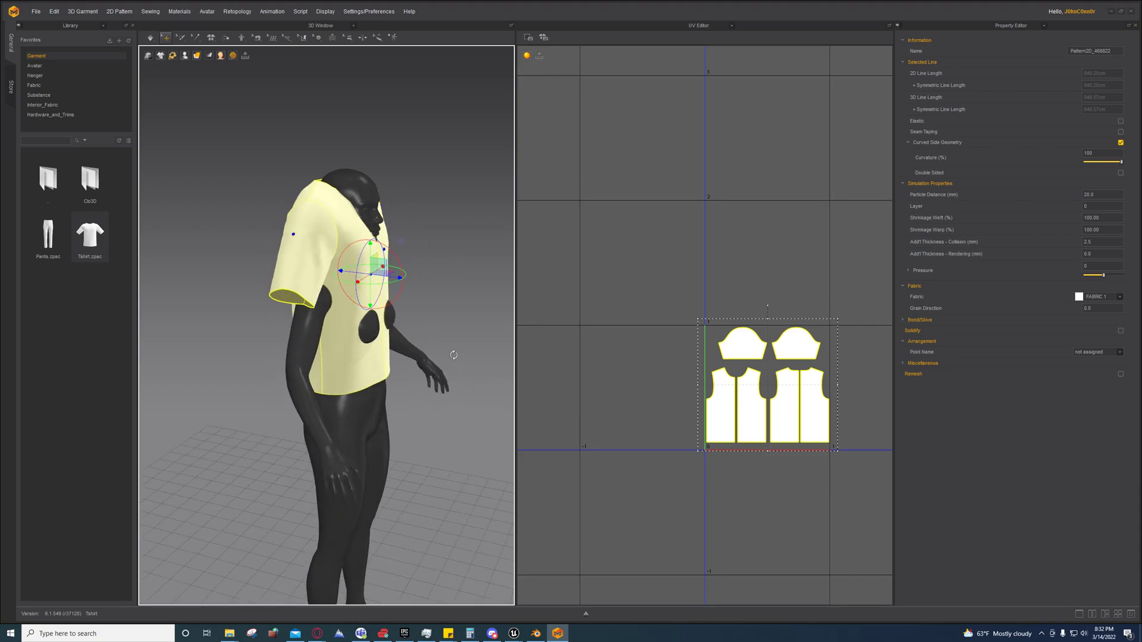
{"action": "right_click_drag", "start_coordinate": [370, 286], "coordinate": [421, 352]}
{"action": "right_click_drag", "start_coordinate": [407, 446], "coordinate": [418, 330]}
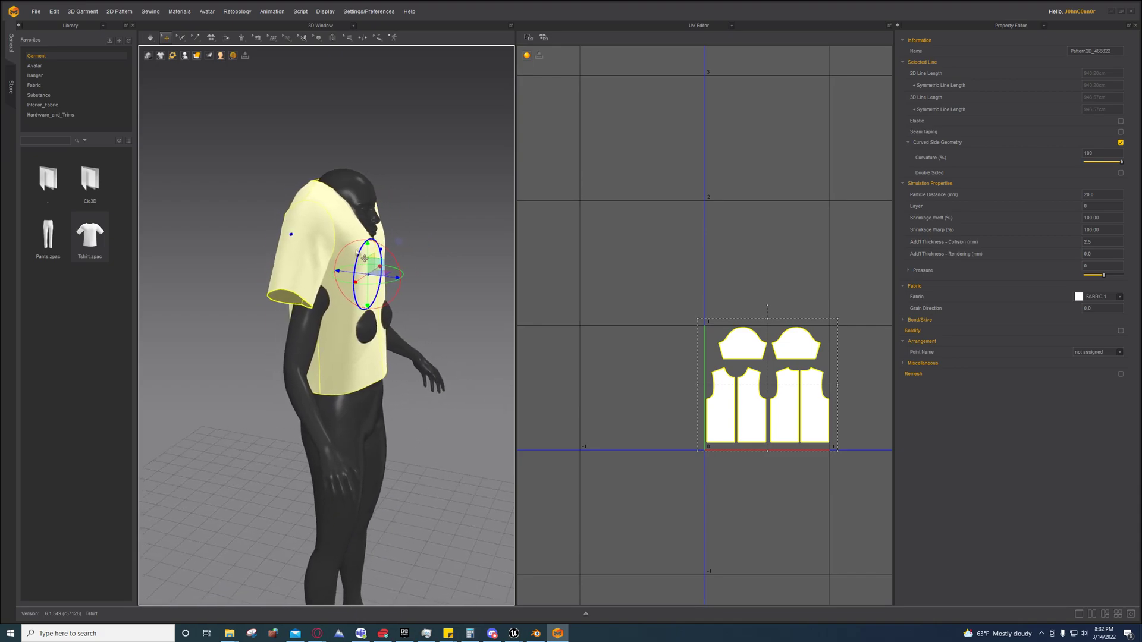
{"action": "left_click_drag", "start_coordinate": [367, 250], "coordinate": [363, 313]}
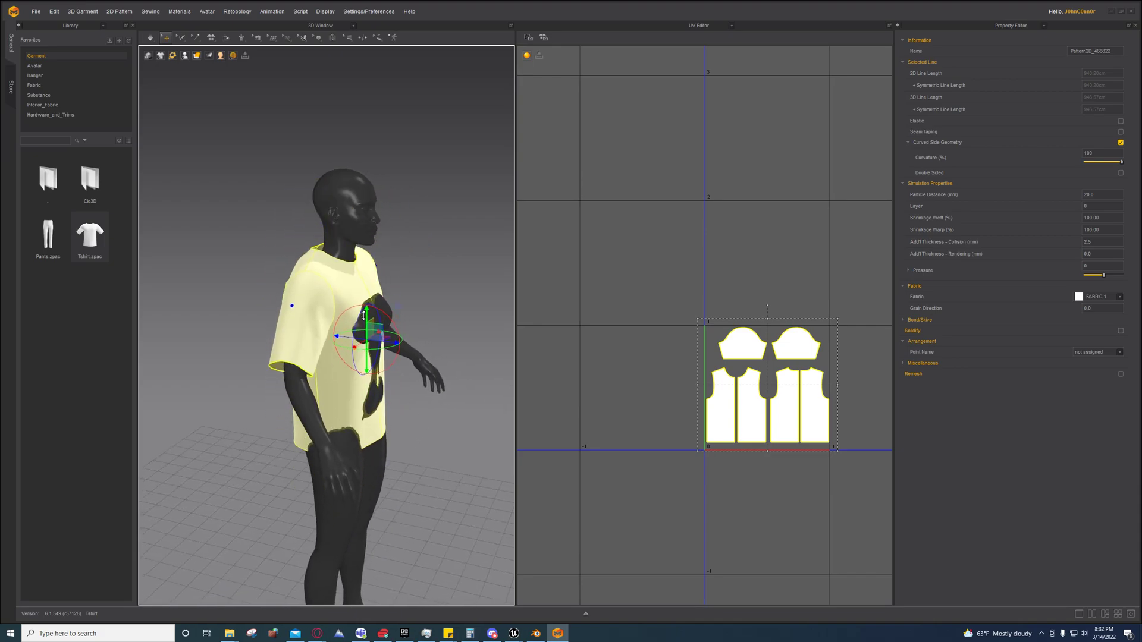
{"action": "left_click", "coordinate": [366, 284]}
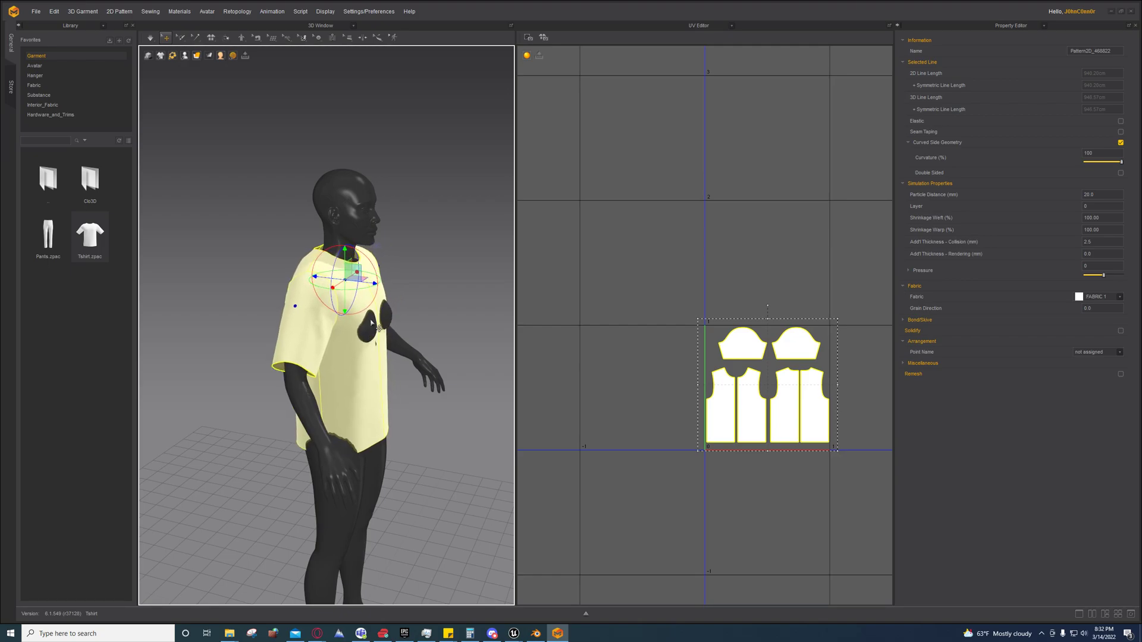
{"action": "left_click_drag", "start_coordinate": [344, 255], "coordinate": [344, 260]}
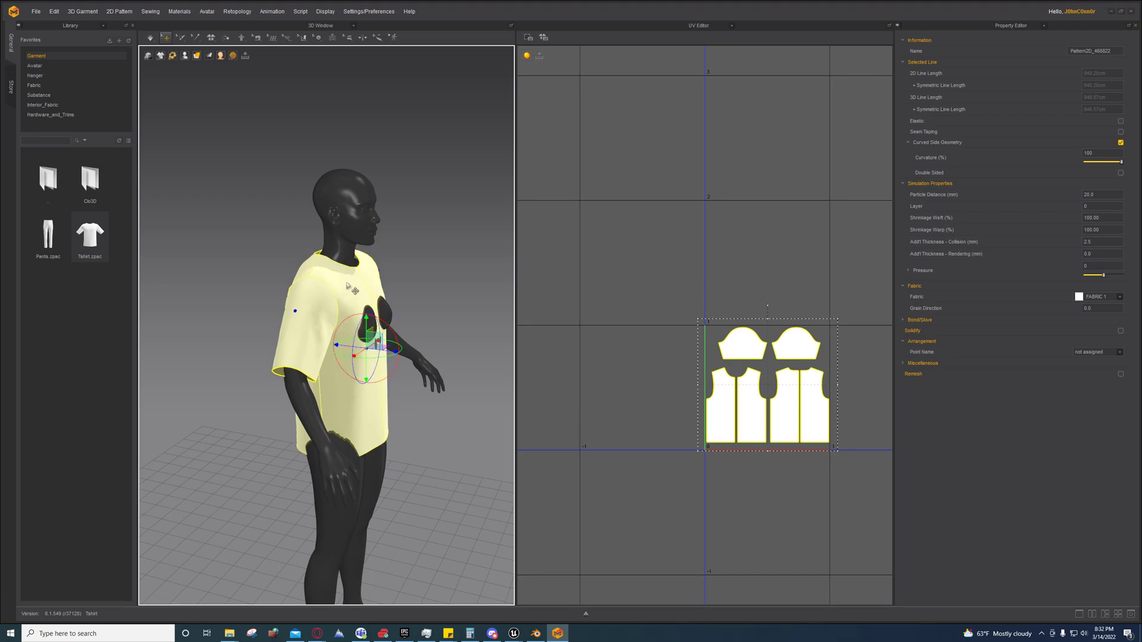
{"action": "left_click", "coordinate": [357, 298]}
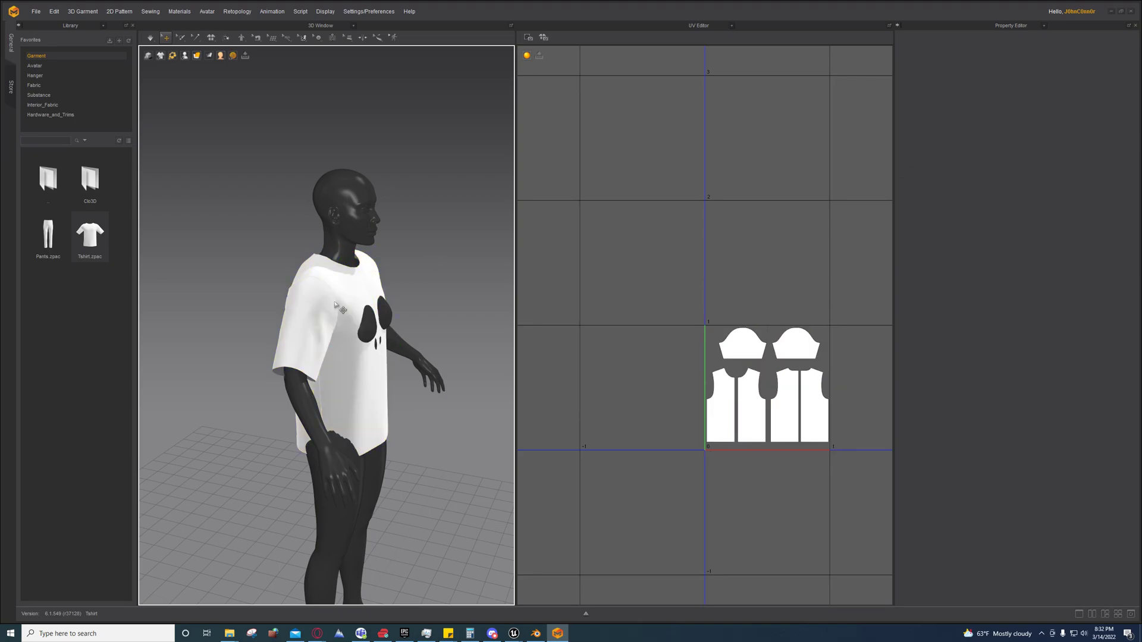
- Push both front panels outward so they clear the avatar's body
{"action": "left_click", "coordinate": [394, 355]}
{"action": "left_click", "coordinate": [368, 301]}
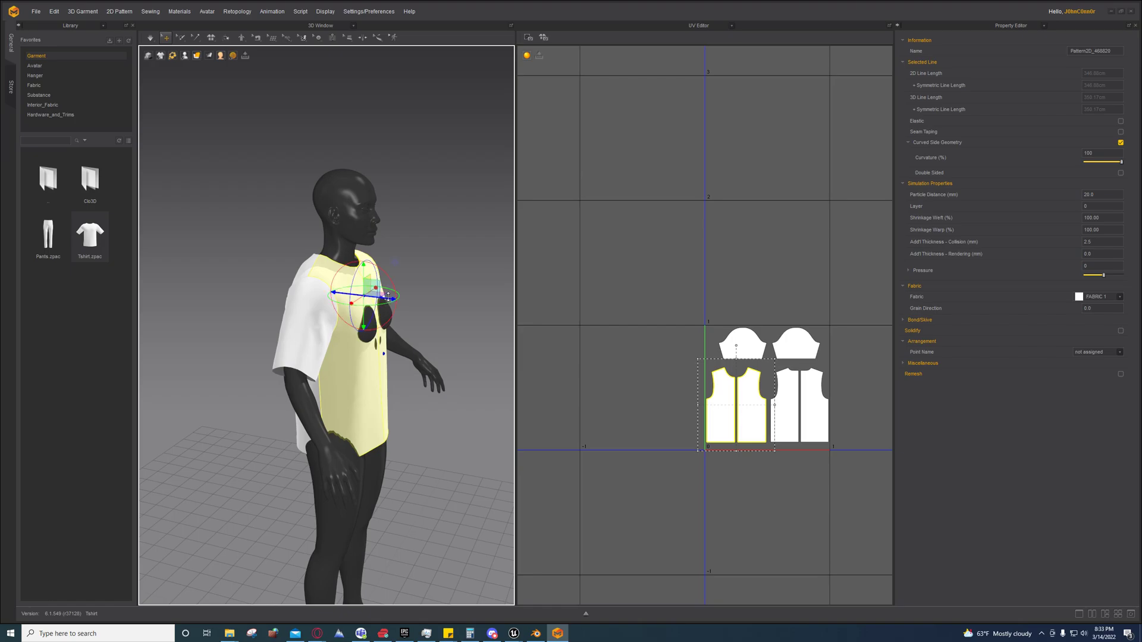
{"action": "left_click_drag", "start_coordinate": [393, 298], "coordinate": [408, 305]}
{"action": "right_click_drag", "start_coordinate": [408, 303], "coordinate": [441, 355]}
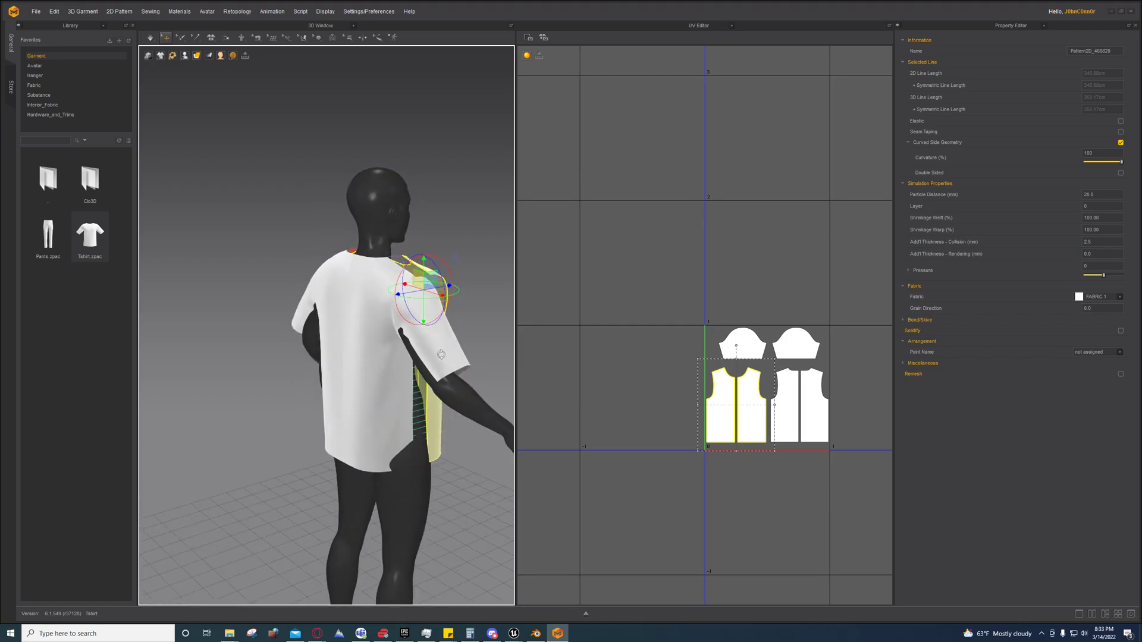
- Move both sleeves onto the avatar's arms
{"action": "left_click", "coordinate": [434, 344]}
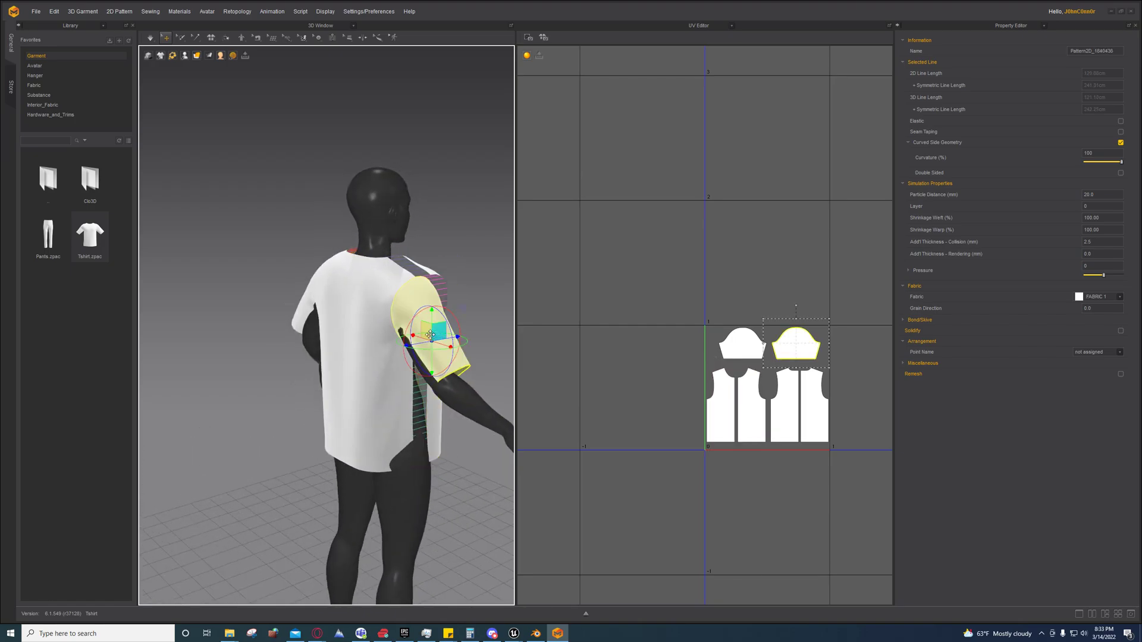
{"action": "left_click", "coordinate": [308, 299], "text": "shift"}
{"action": "left_click", "coordinate": [428, 317]}
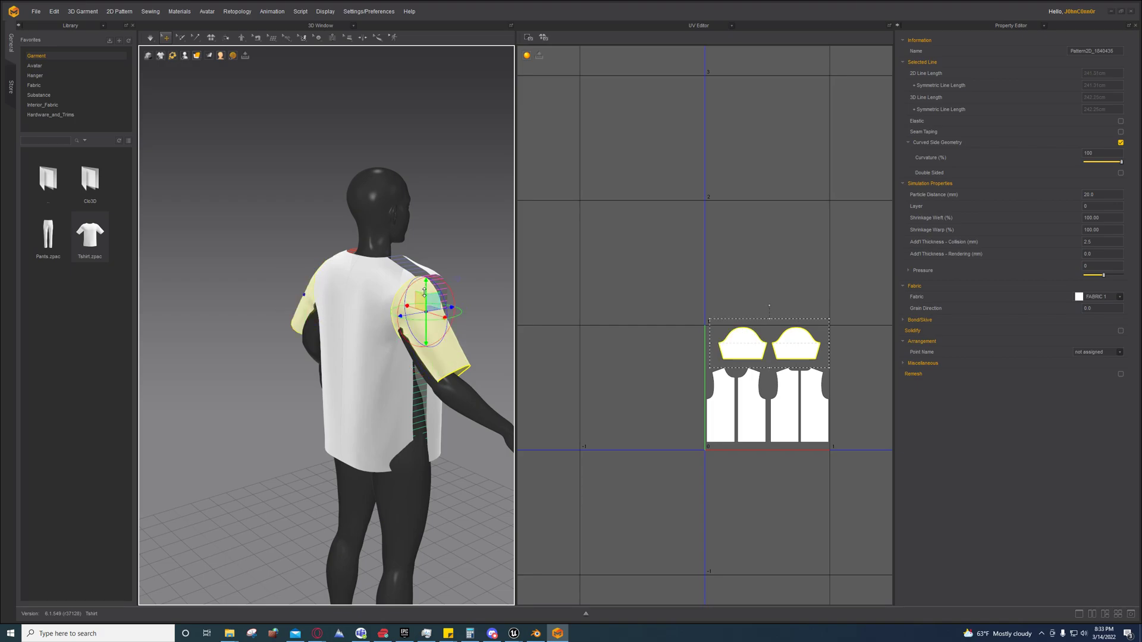
{"action": "left_click_drag", "start_coordinate": [426, 287], "coordinate": [423, 296]}
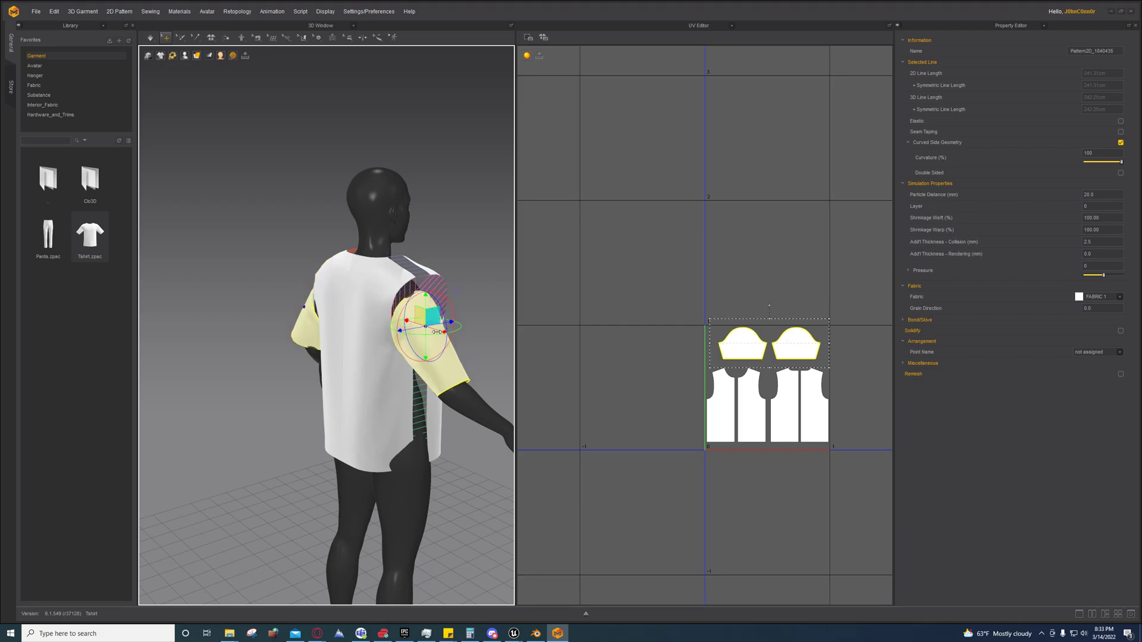
{"action": "middle_click_drag", "start_coordinate": [423, 295], "coordinate": [457, 337]}
- Orbit around the avatar to check the shirt wraps the torso and arms
{"action": "mouse_move", "coordinate": [456, 339]}
{"action": "right_mouse_down"}
{"action": "mouse_move", "coordinate": [271, 315]}
{"action": "mouse_move", "coordinate": [298, 322]}
{"action": "mouse_move", "coordinate": [361, 378]}
{"action": "mouse_move", "coordinate": [312, 379]}
{"action": "right_mouse_up"}
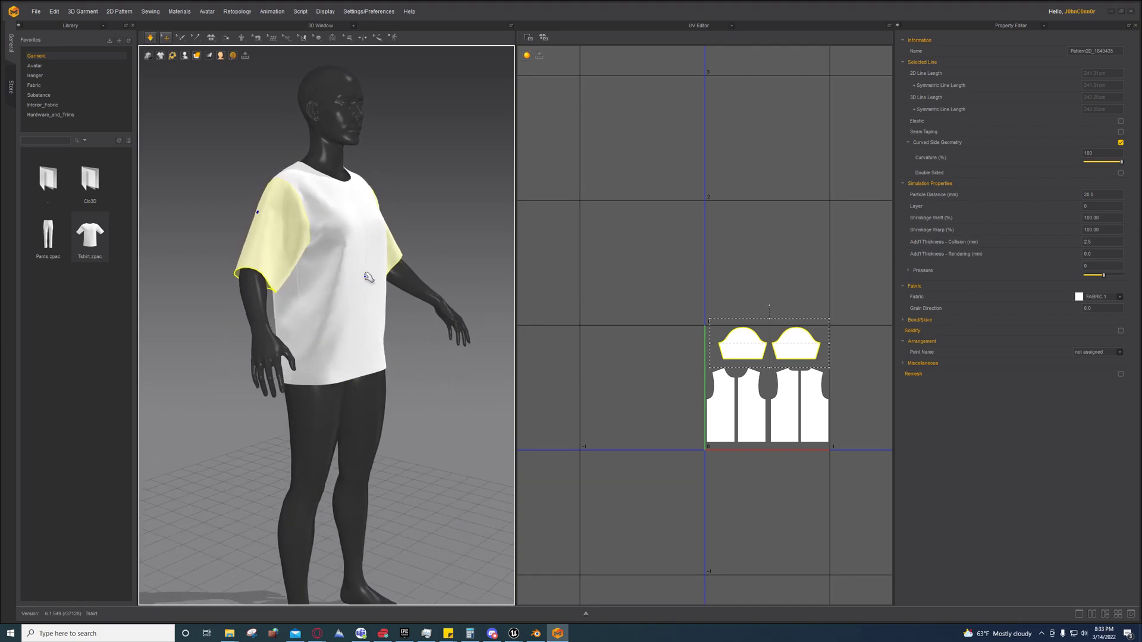
{"action": "mouse_move", "coordinate": [372, 275]}
{"action": "right_mouse_down"}
{"action": "mouse_move", "coordinate": [378, 353]}
{"action": "mouse_move", "coordinate": [405, 372]}
{"action": "right_mouse_up"}
{"action": "middle_click_drag", "start_coordinate": [405, 372], "coordinate": [399, 360]}
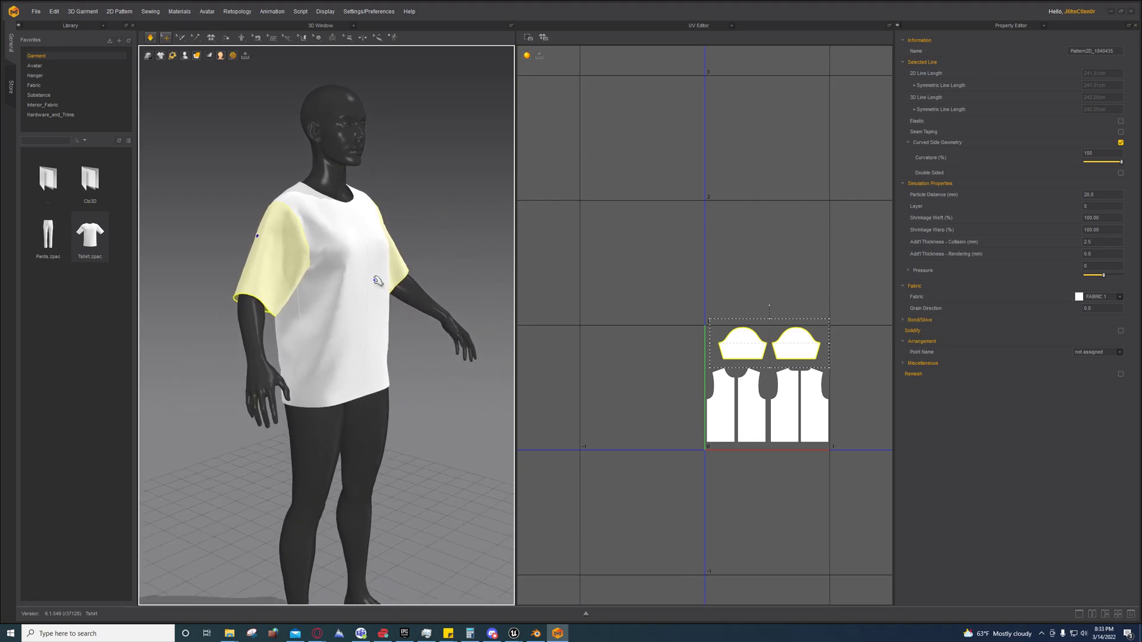
{"action": "right_click_drag", "start_coordinate": [390, 347], "coordinate": [370, 303]}
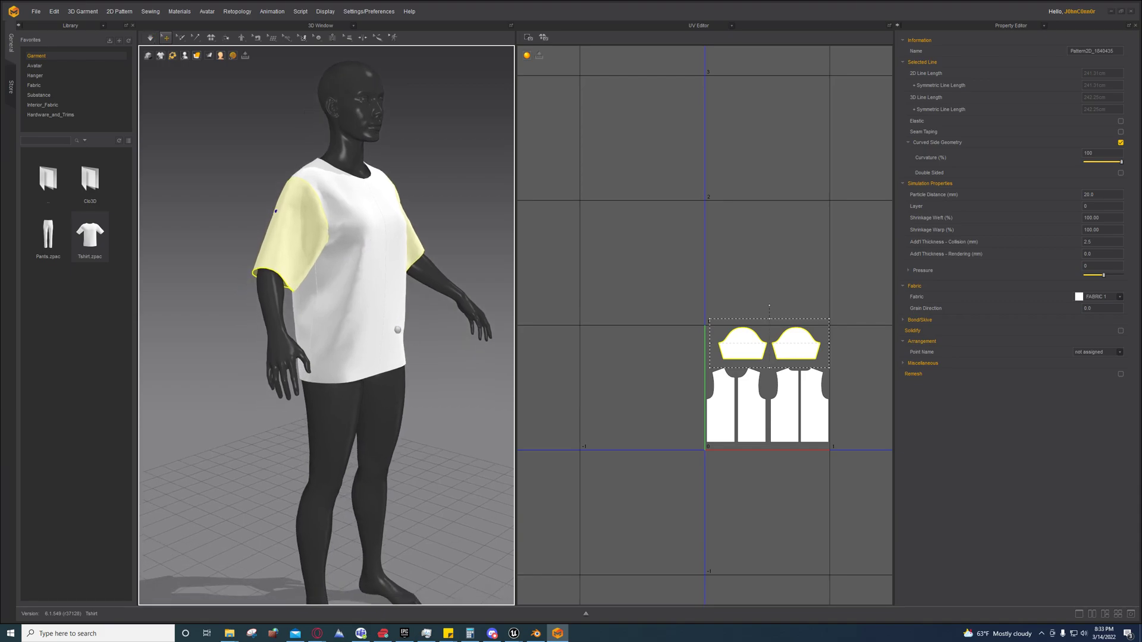